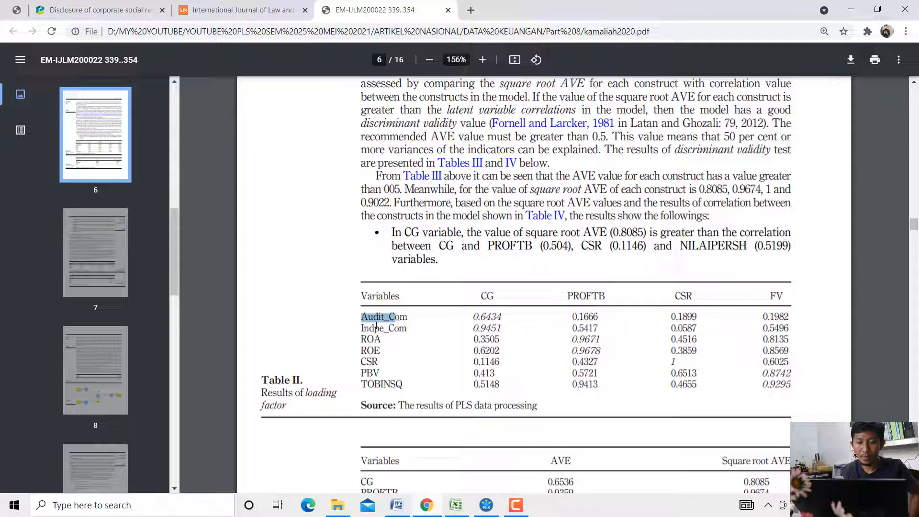
Examine the article's convergent validity section for the loading factor thresholds that apply to confirmatory, exploratory and early-stage research.
{"action": "left_click_drag", "start_coordinate": [371, 328], "coordinate": [398, 327]}
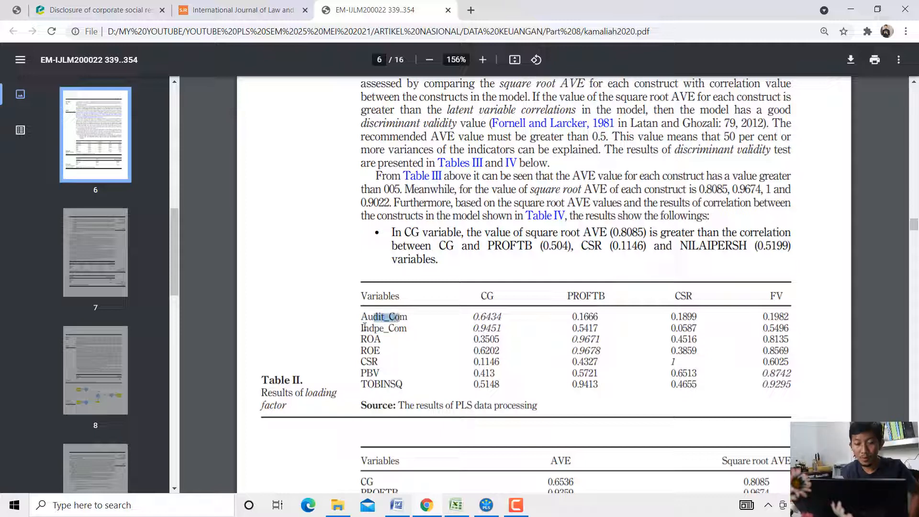
{"action": "left_click_drag", "start_coordinate": [363, 327], "coordinate": [496, 317]}
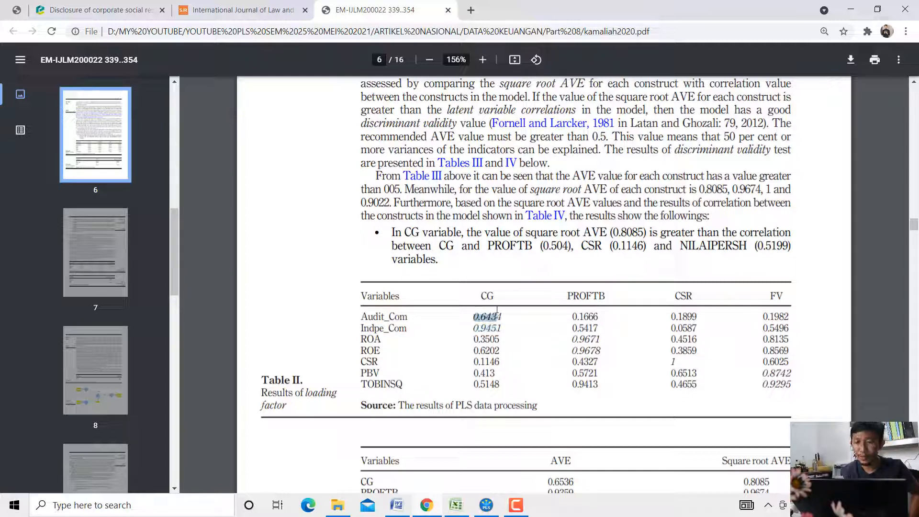
{"action": "scroll", "coordinate": [497, 310], "scroll_direction": "up", "scroll_amount": 3}
{"action": "scroll", "coordinate": [501, 260], "scroll_direction": "up", "scroll_amount": 10}
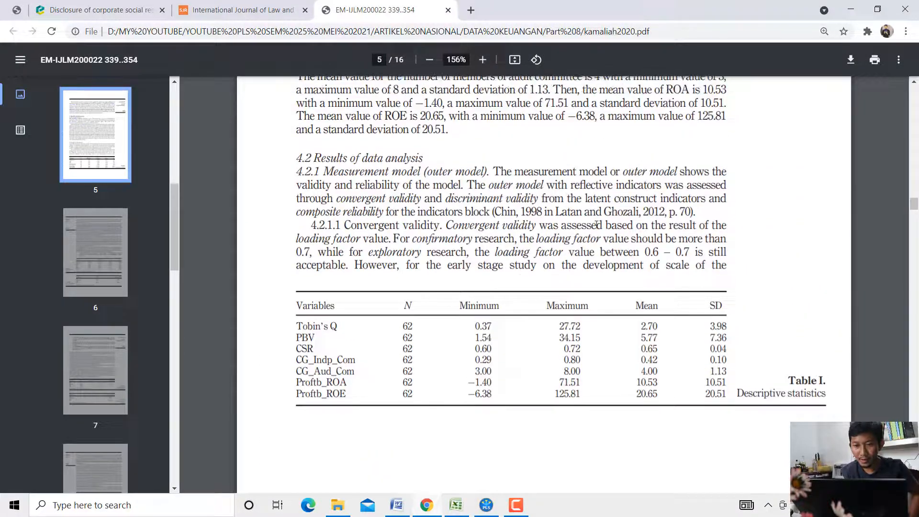
{"action": "left_click_drag", "start_coordinate": [359, 225], "coordinate": [586, 226]}
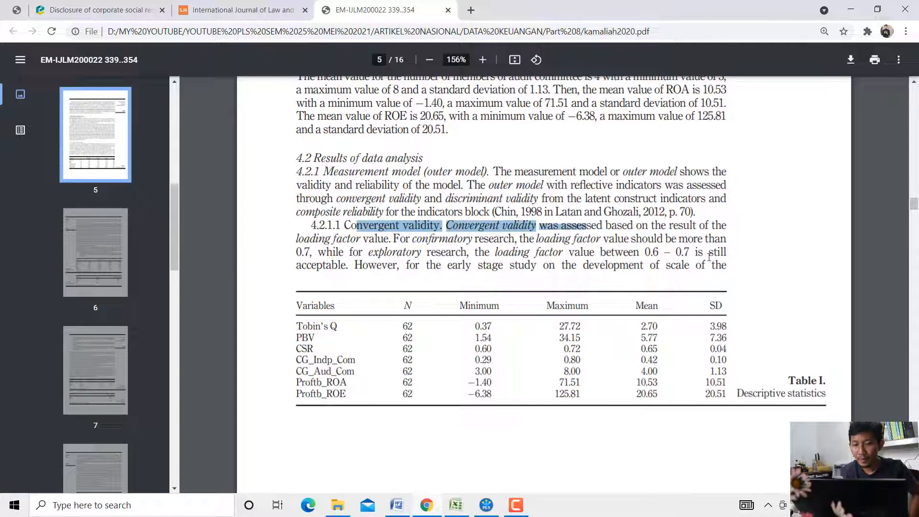
{"action": "left_click_drag", "start_coordinate": [679, 239], "coordinate": [721, 239]}
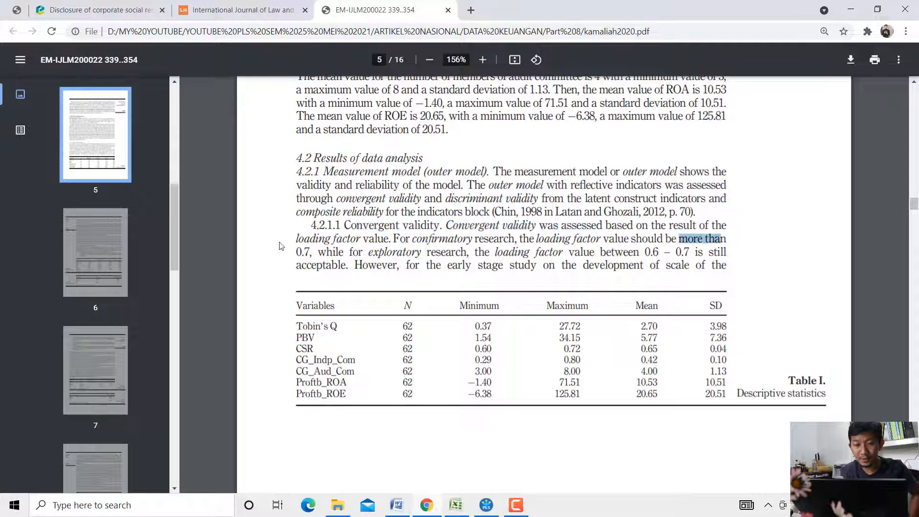
{"action": "left_click_drag", "start_coordinate": [295, 251], "coordinate": [322, 253]}
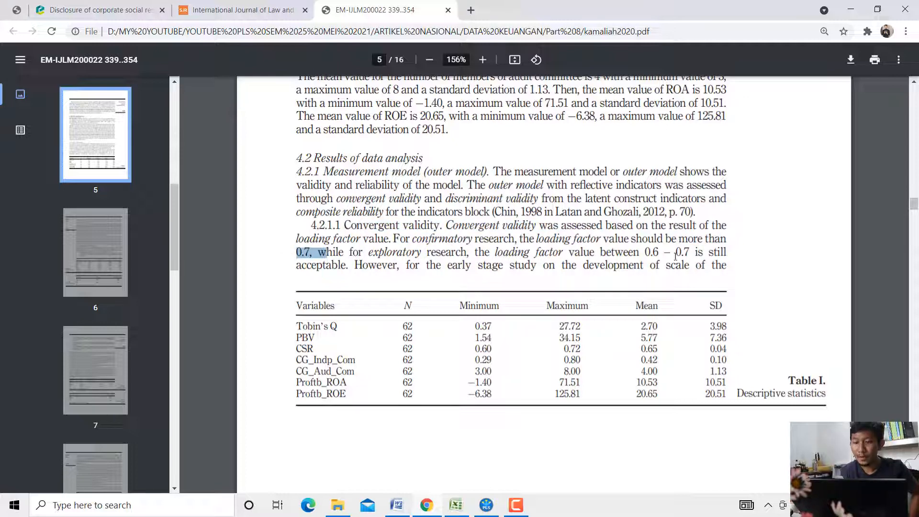
{"action": "left_click", "coordinate": [647, 252]}
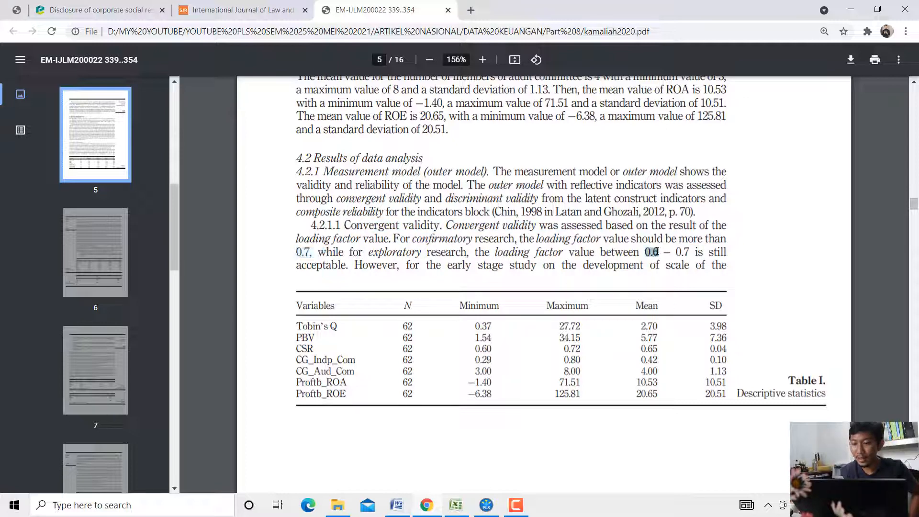
{"action": "mouse_move", "coordinate": [676, 252]}
{"action": "left_mouse_down"}
{"action": "mouse_move", "coordinate": [684, 252]}
{"action": "mouse_move", "coordinate": [637, 252]}
{"action": "mouse_move", "coordinate": [658, 253]}
{"action": "left_mouse_up"}
{"action": "scroll", "coordinate": [612, 268], "scroll_direction": "down", "scroll_amount": 4}
{"action": "scroll", "coordinate": [598, 276], "scroll_direction": "down", "scroll_amount": 2}
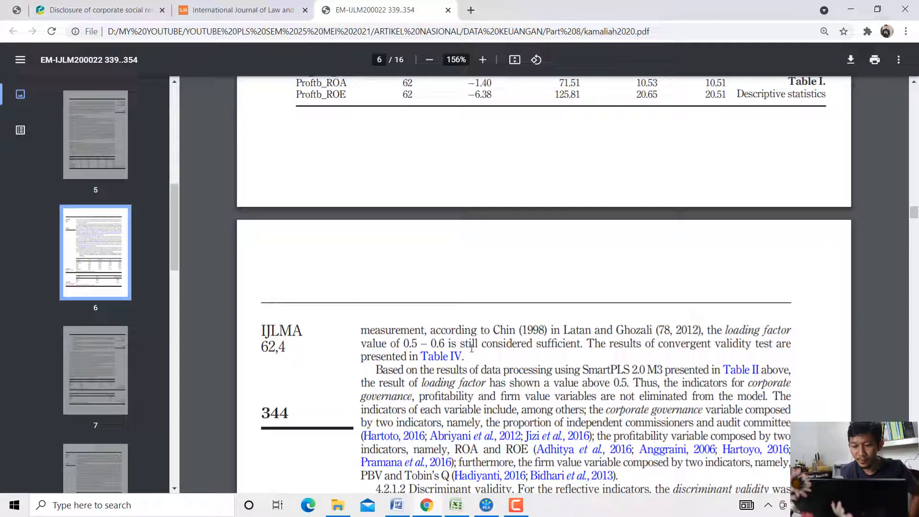
{"action": "mouse_move", "coordinate": [419, 344]}
{"action": "left_mouse_down"}
{"action": "mouse_move", "coordinate": [539, 343]}
{"action": "mouse_move", "coordinate": [401, 339]}
{"action": "mouse_move", "coordinate": [417, 342]}
{"action": "left_mouse_up"}
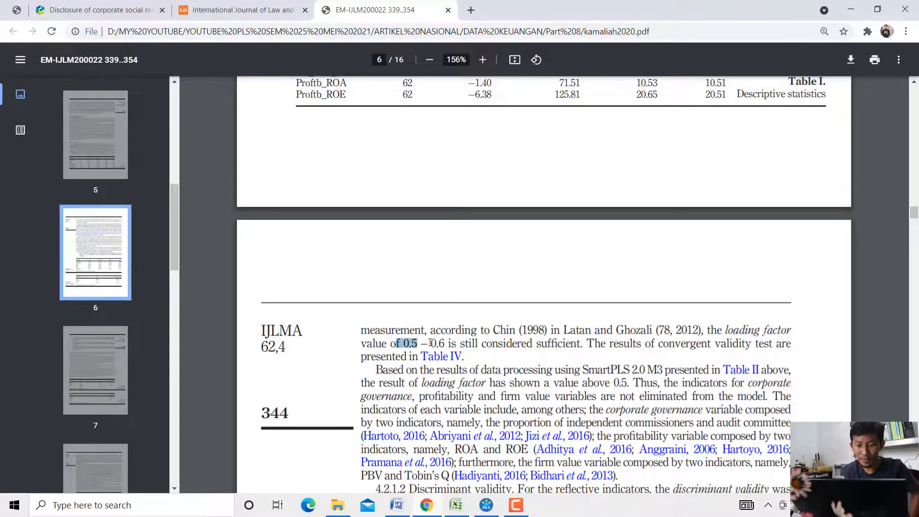
Check each indicator's loading factor in Table II against its own construct, from Audit_Com through TOBINSQ.
{"action": "scroll", "coordinate": [431, 342], "scroll_direction": "down", "scroll_amount": 8}
{"action": "left_click_drag", "start_coordinate": [371, 256], "coordinate": [502, 257]}
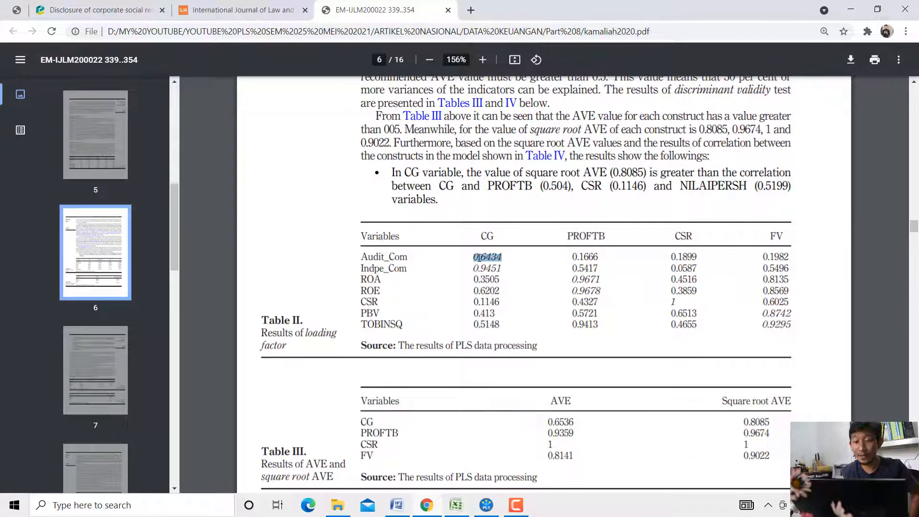
{"action": "left_click_drag", "start_coordinate": [362, 266], "coordinate": [403, 268]}
{"action": "left_click_drag", "start_coordinate": [473, 269], "coordinate": [498, 268]}
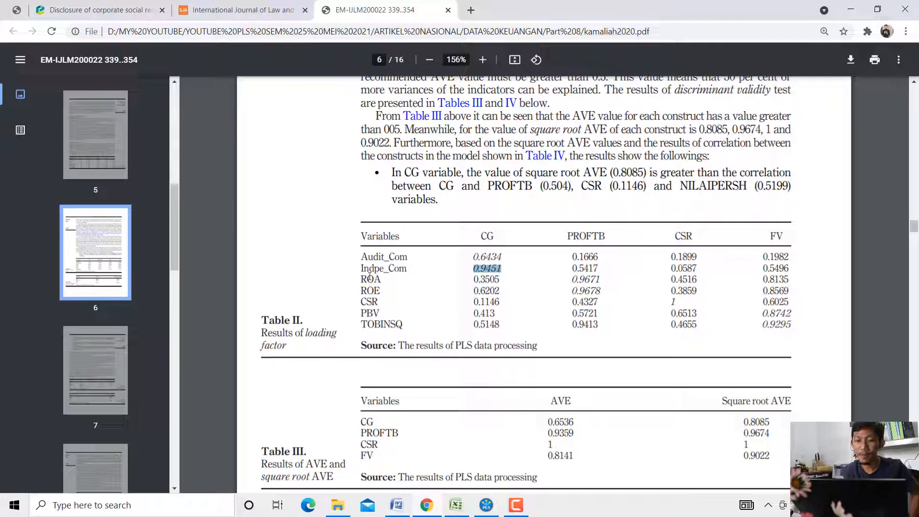
{"action": "left_click_drag", "start_coordinate": [361, 280], "coordinate": [378, 281]}
{"action": "left_click_drag", "start_coordinate": [572, 280], "coordinate": [600, 280]}
{"action": "left_click_drag", "start_coordinate": [362, 290], "coordinate": [378, 290]}
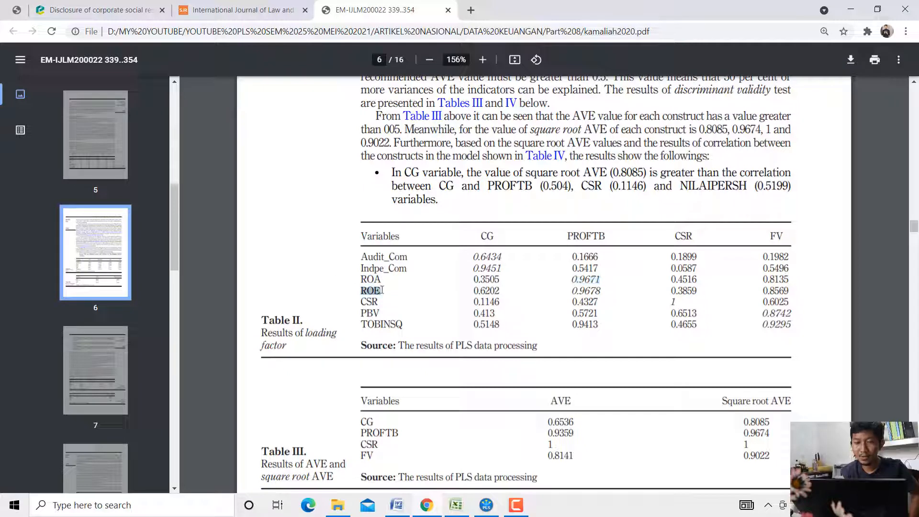
{"action": "left_click_drag", "start_coordinate": [572, 290], "coordinate": [593, 292]}
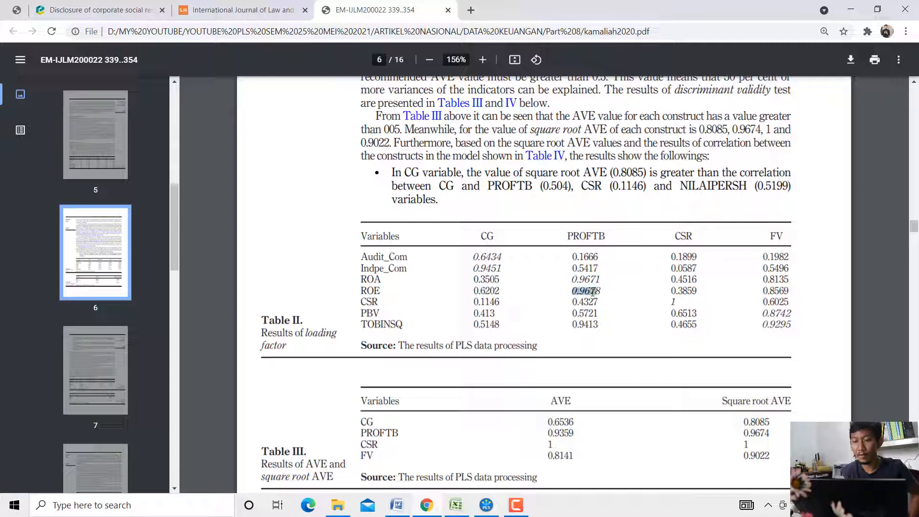
{"action": "left_click_drag", "start_coordinate": [362, 300], "coordinate": [377, 299]}
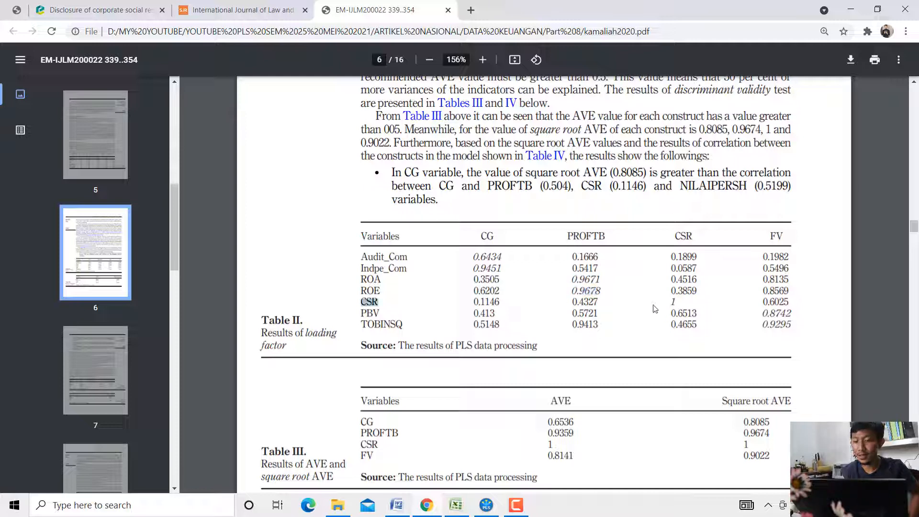
{"action": "left_click_drag", "start_coordinate": [669, 300], "coordinate": [680, 303]}
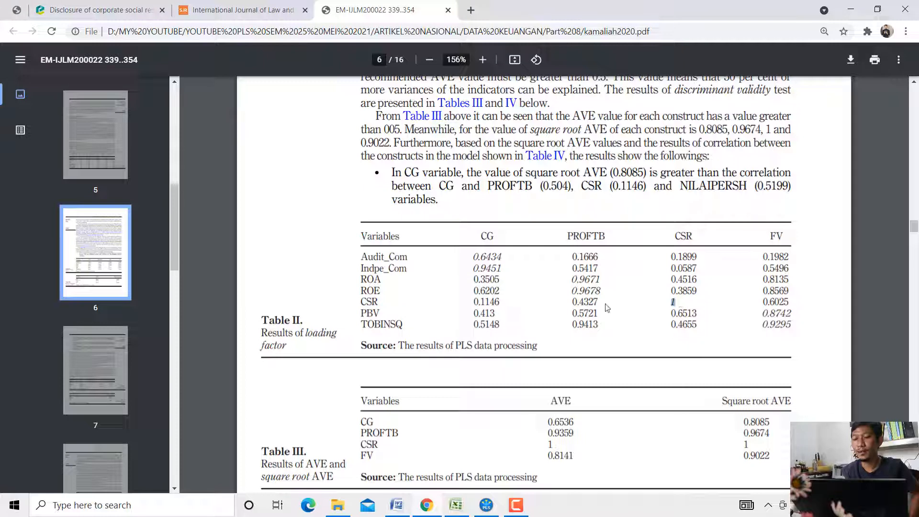
{"action": "left_click_drag", "start_coordinate": [769, 235], "coordinate": [778, 237]}
{"action": "left_click_drag", "start_coordinate": [361, 322], "coordinate": [402, 325]}
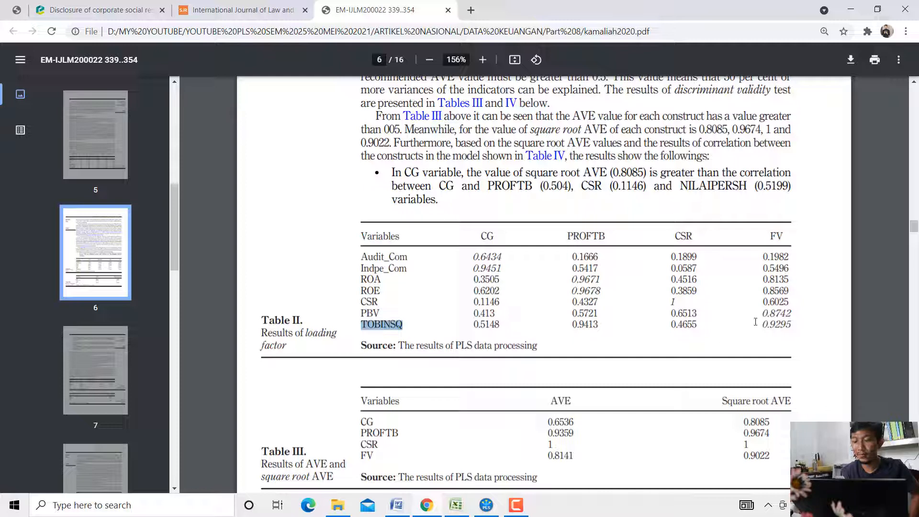
{"action": "left_click_drag", "start_coordinate": [763, 314], "coordinate": [783, 327]}
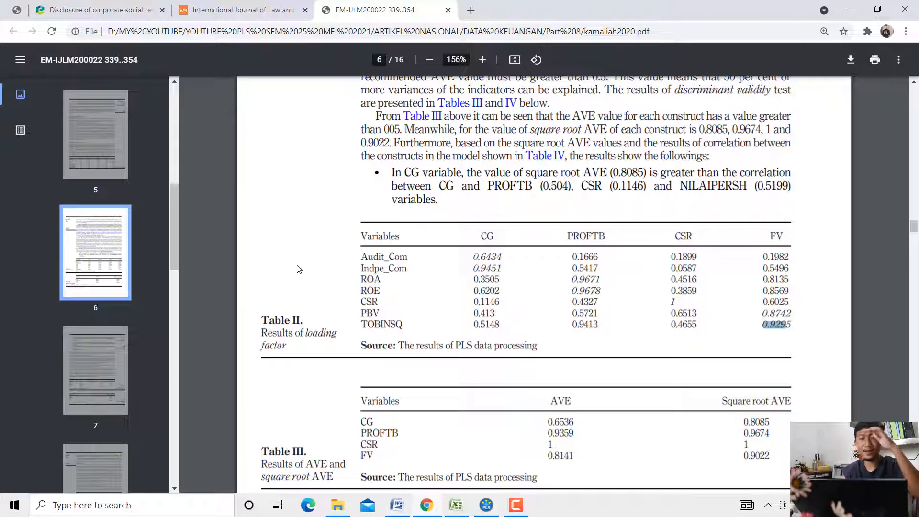
Switch to Excel to review the indicator columns in the Data workbook, and look back at the article and the Penjelasan Word document.
{"action": "left_click", "coordinate": [465, 509]}
{"action": "left_click", "coordinate": [323, 261]}
{"action": "left_click_drag", "start_coordinate": [315, 181], "coordinate": [556, 229]}
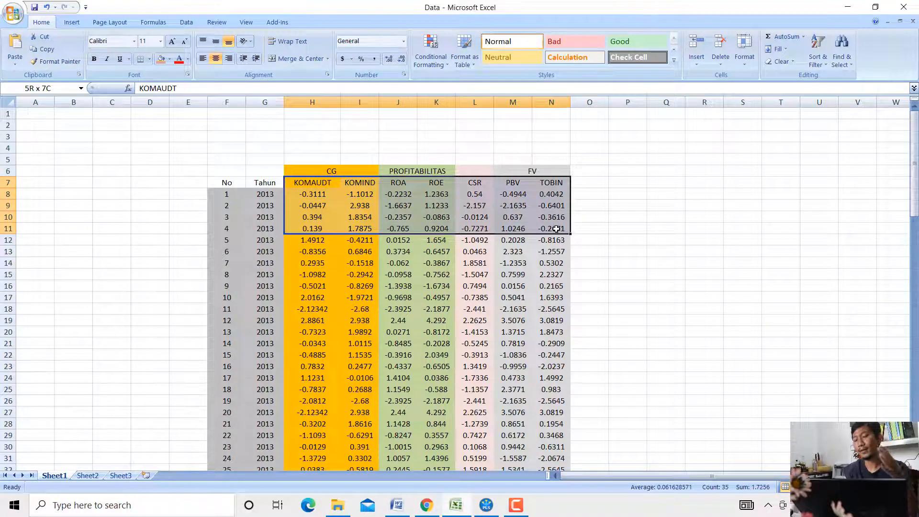
{"action": "left_click", "coordinate": [427, 505]}
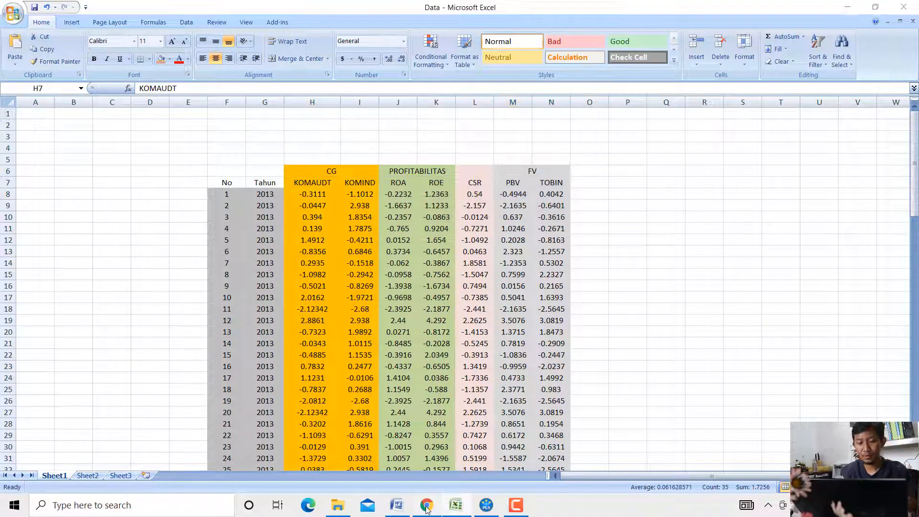
{"action": "left_click_drag", "start_coordinate": [914, 225], "coordinate": [917, 123]}
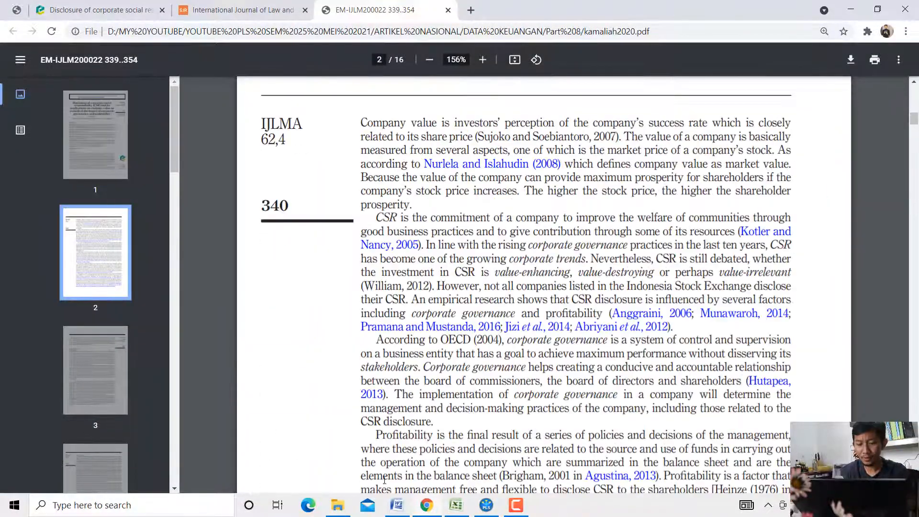
{"action": "left_click", "coordinate": [397, 504]}
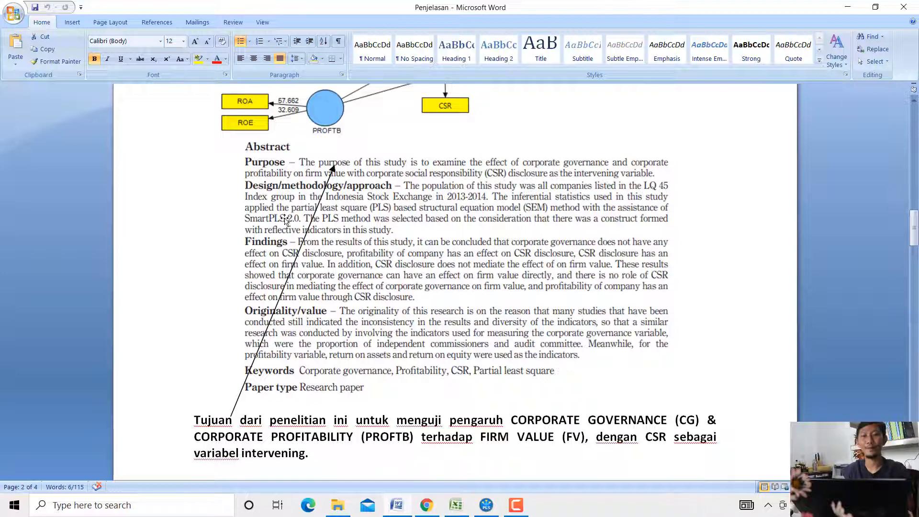
Minimize Word and bring up SmartPLS in a maximized window.
{"action": "left_click", "coordinate": [847, 8]}
{"action": "left_click", "coordinate": [489, 506]}
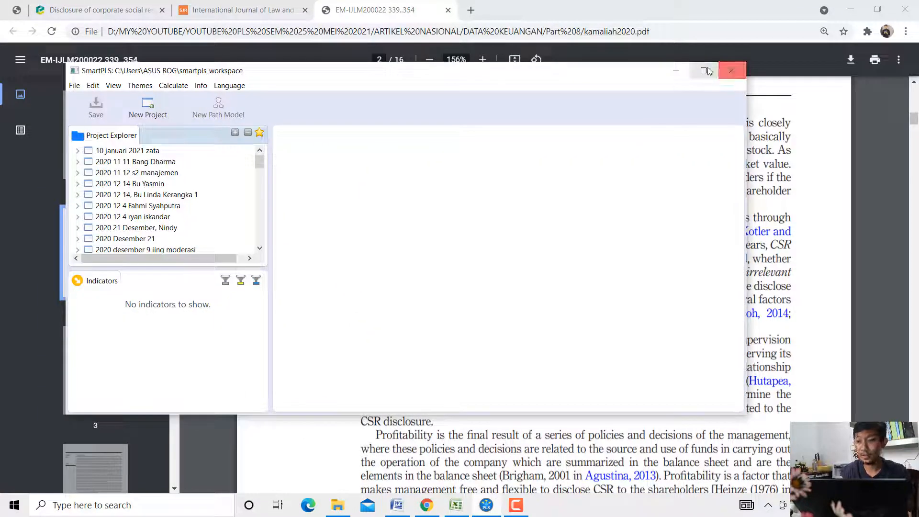
{"action": "left_click", "coordinate": [706, 70]}
Switch to Excel and copy range H7:N97, covering the KOMAUDT to TOBIN columns with their headers.
{"action": "key", "text": "alt+Tab"}
{"action": "left_click", "coordinate": [393, 239]}
{"action": "left_click_drag", "start_coordinate": [313, 182], "coordinate": [569, 450]}
{"action": "key", "text": "ctrl+c"}
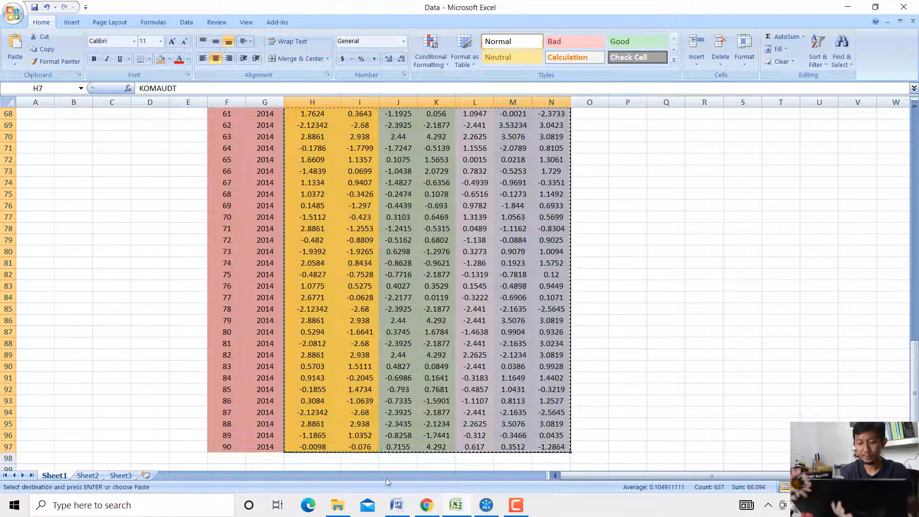
Switch to File Explorer and create a text document named data in the Part 8 folder.
{"action": "left_click", "coordinate": [338, 505]}
{"action": "right_click", "coordinate": [269, 186]}
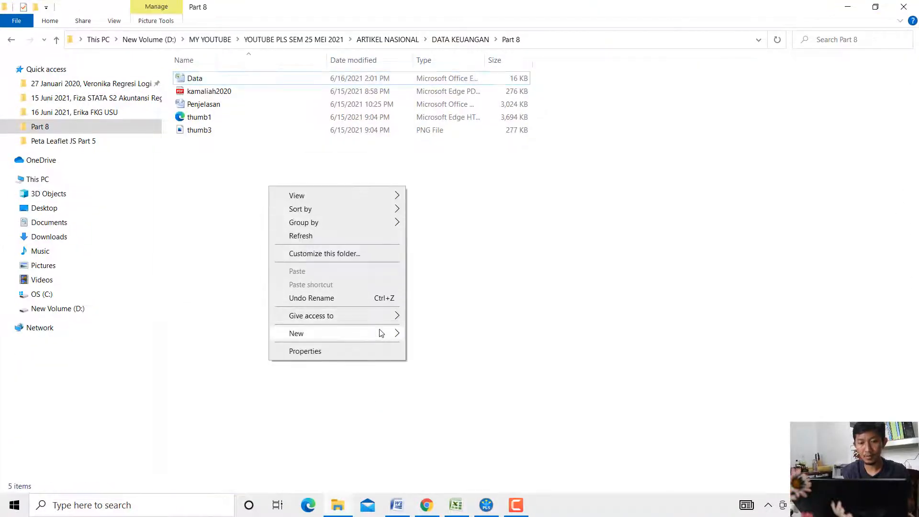
{"action": "mouse_move", "coordinate": [401, 333]}
{"action": "left_click", "coordinate": [420, 432]}
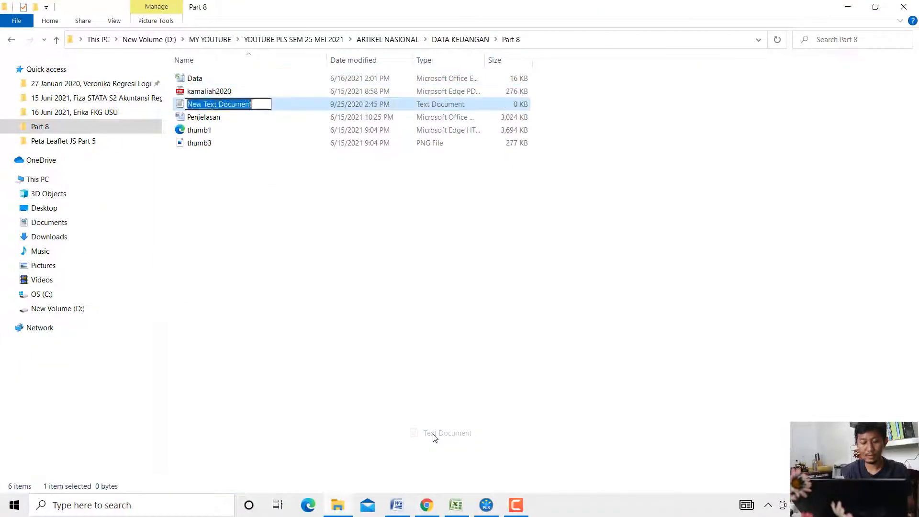
{"action": "type", "text": "data"}
{"action": "key", "text": "Return"}
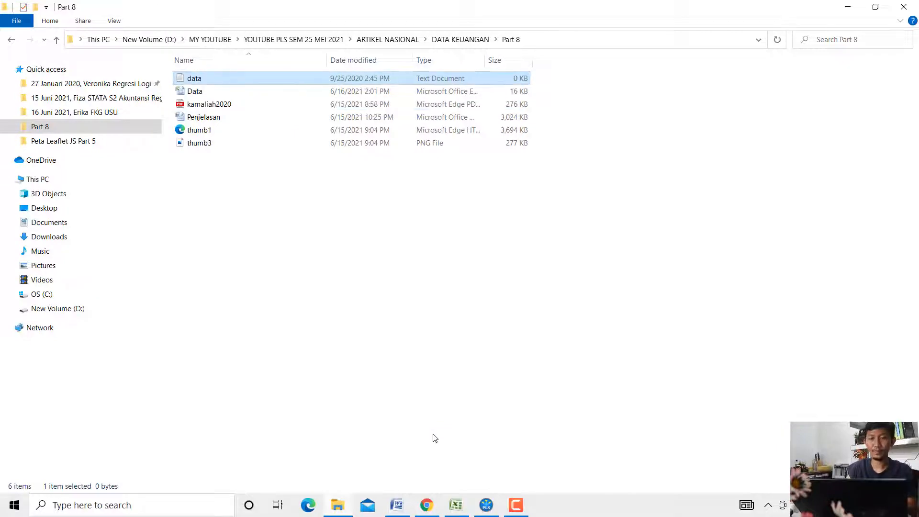
Open the data text file in Notepad, paste the copied indicator data, save the file and close it.
{"action": "key", "text": "Return"}
{"action": "key", "text": "ctrl+v"}
{"action": "left_click", "coordinate": [721, 353]}
{"action": "scroll", "coordinate": [657, 125], "scroll_direction": "up", "scroll_amount": 15}
{"action": "key", "text": "ctrl+s"}
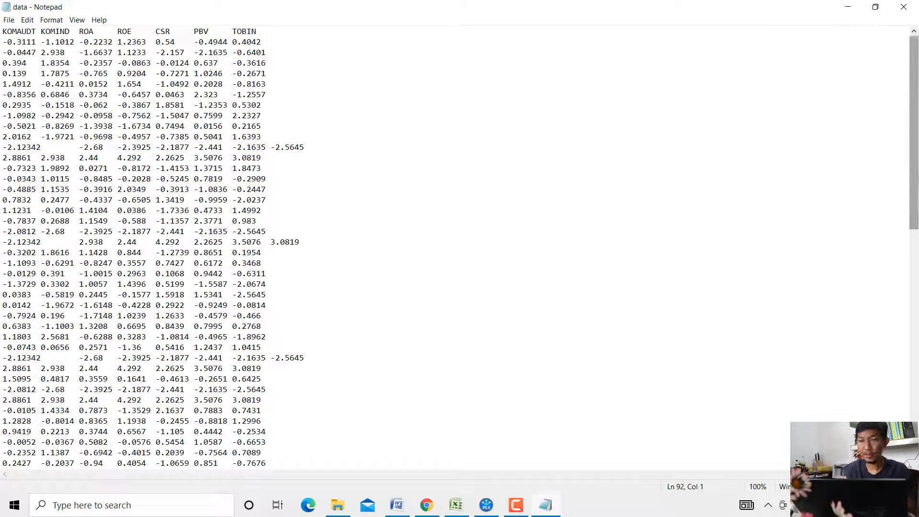
{"action": "left_click", "coordinate": [904, 6]}
Switch to SmartPLS and create a new project named "2021 juni 16, youtube video ke 8".
{"action": "left_click", "coordinate": [485, 505]}
{"action": "left_click", "coordinate": [8, 19]}
{"action": "left_click", "coordinate": [119, 33]}
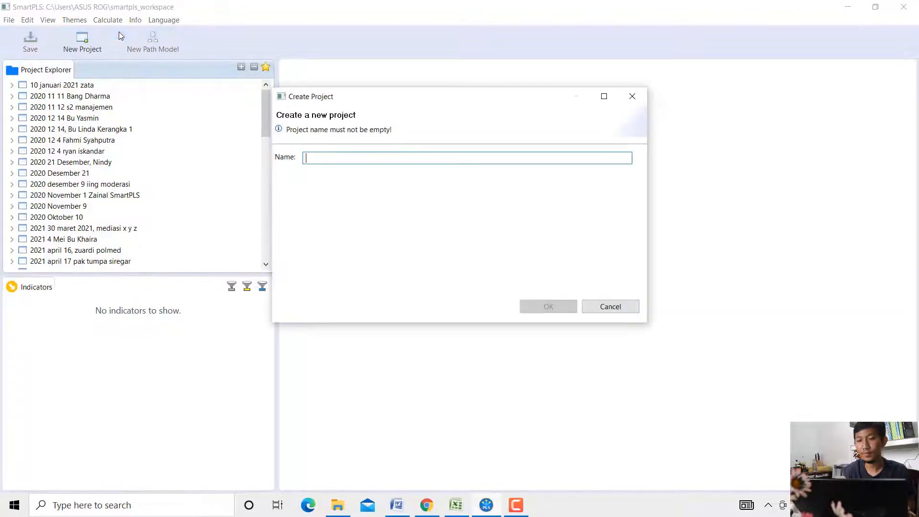
{"action": "type", "text": "16 "}
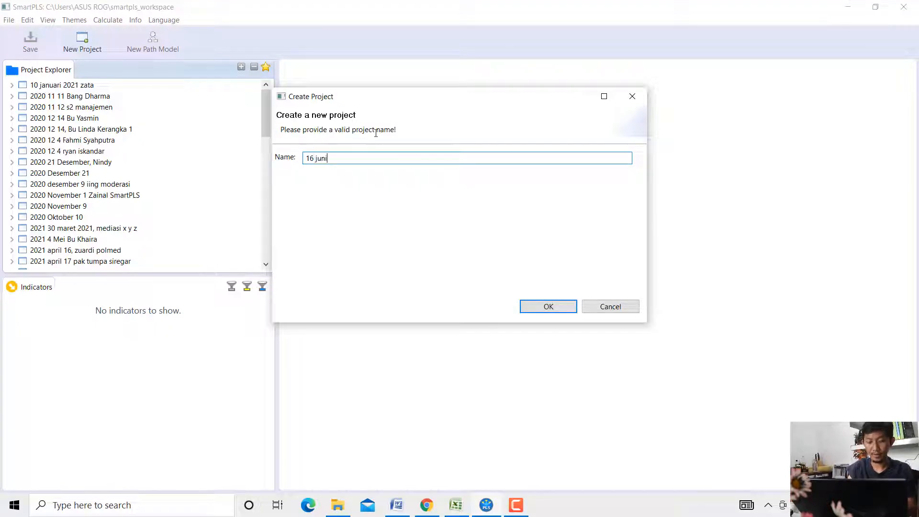
{"action": "type", "text": "ju"}
{"action": "key", "text": "BackSpace"}
{"action": "key", "text": "BackSpace"}
{"action": "key", "text": "BackSpace"}
{"action": "key", "text": "BackSpace"}
{"action": "key", "text": "BackSpace"}
{"action": "type", "text": "2021"}
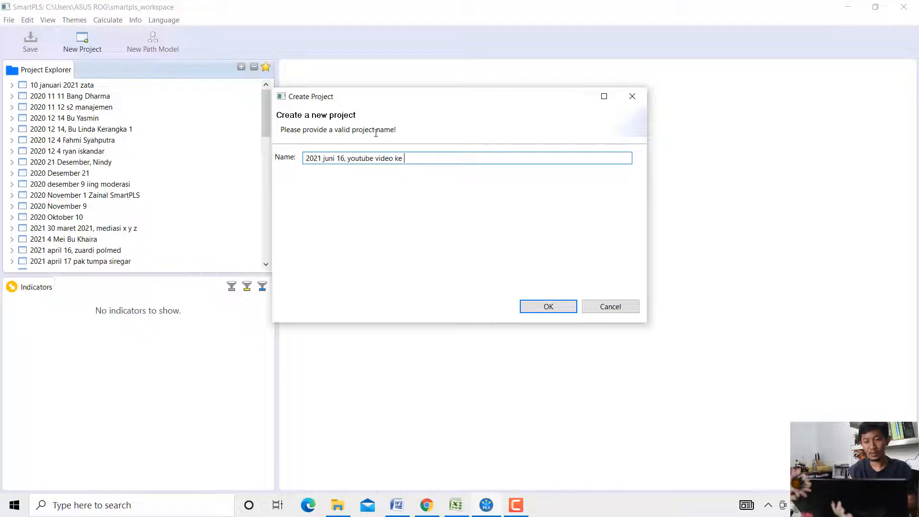
{"action": "left_click", "coordinate": [545, 307]}
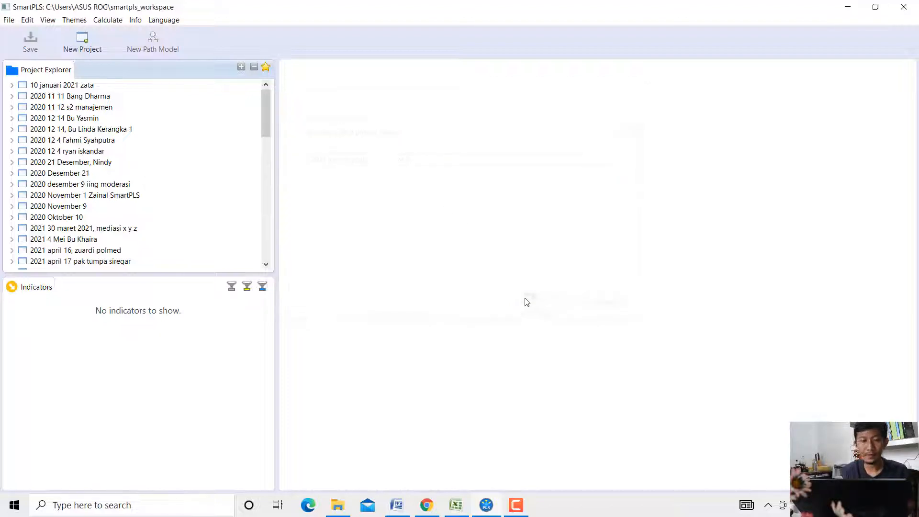
Import the data text file from the Part 8 folder into the project "2021 juni 16, youtube video ke 8".
{"action": "left_click_drag", "start_coordinate": [267, 165], "coordinate": [264, 179]}
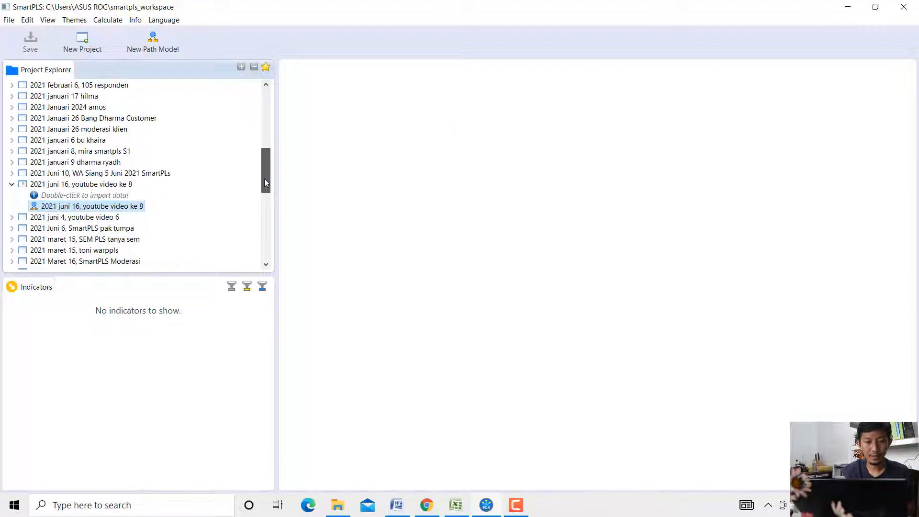
{"action": "double_click", "coordinate": [108, 195]}
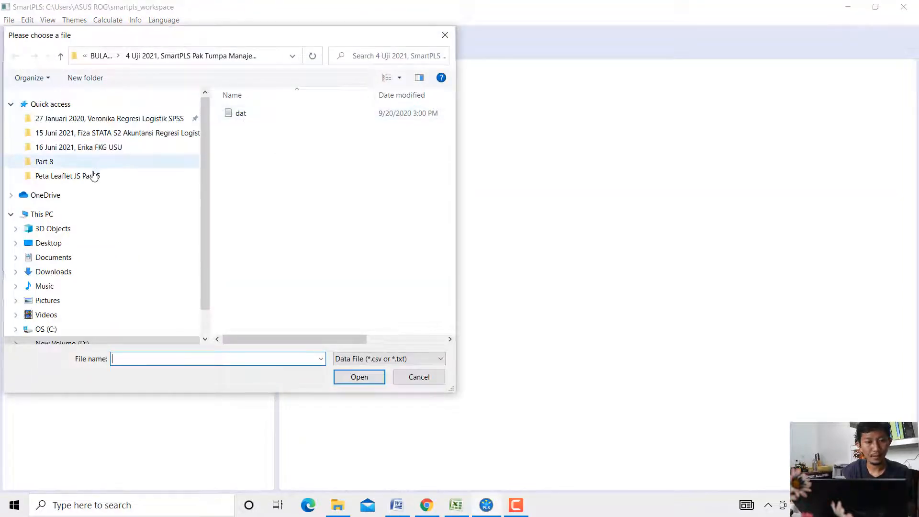
{"action": "left_click", "coordinate": [167, 162]}
{"action": "double_click", "coordinate": [258, 138]}
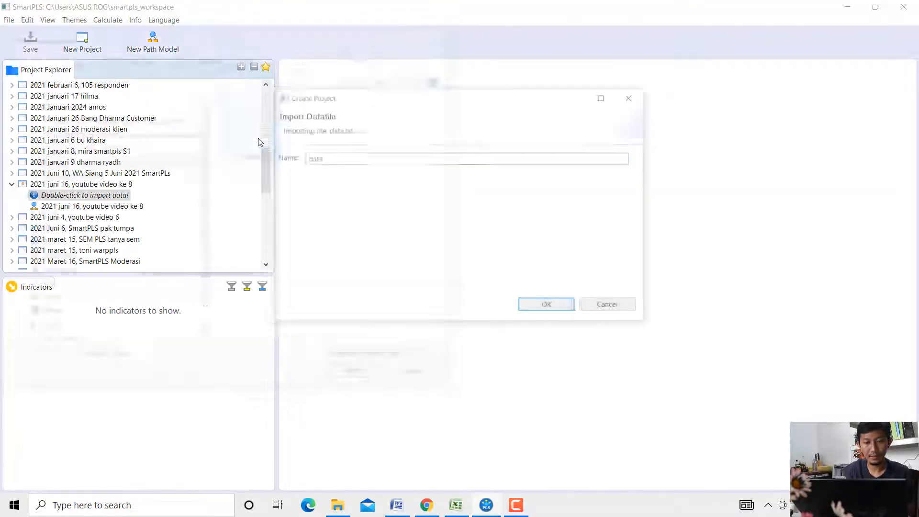
{"action": "left_click", "coordinate": [537, 306]}
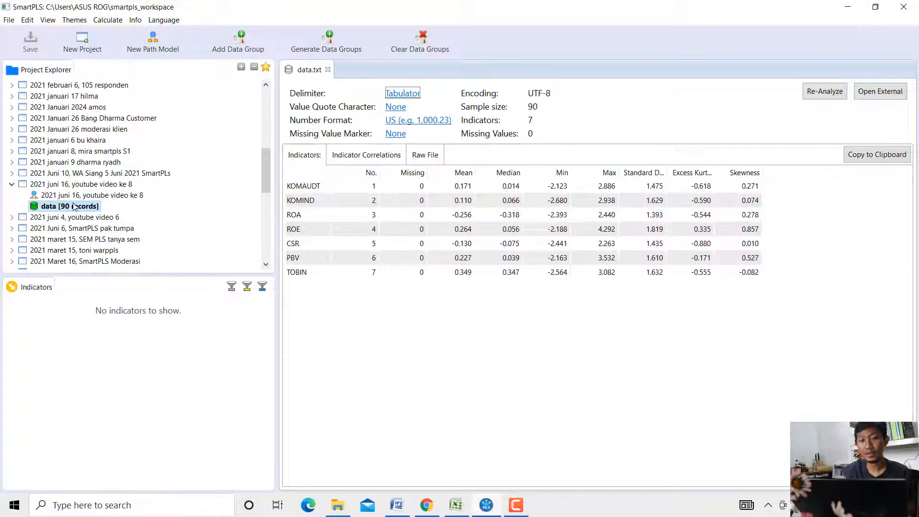
Open the project's path model, widen its canvas, and place four latent variables: two stacked at the left, one central, one at the right.
{"action": "left_click", "coordinate": [112, 195]}
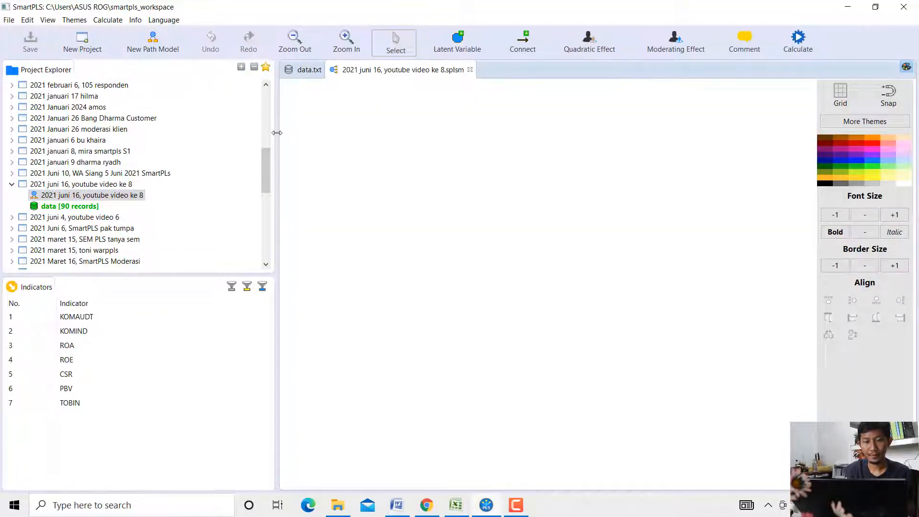
{"action": "left_click_drag", "start_coordinate": [277, 133], "coordinate": [80, 119]}
{"action": "left_click_drag", "start_coordinate": [243, 87], "coordinate": [94, 87]}
{"action": "left_click", "coordinate": [458, 41]}
{"action": "left_click", "coordinate": [220, 167]}
{"action": "left_click", "coordinate": [241, 296]}
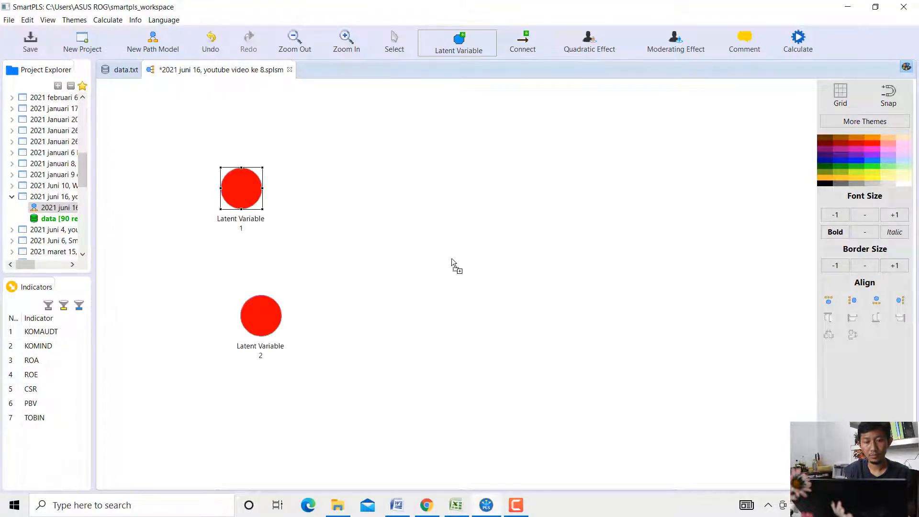
{"action": "left_click", "coordinate": [454, 255]}
{"action": "left_click", "coordinate": [637, 268]}
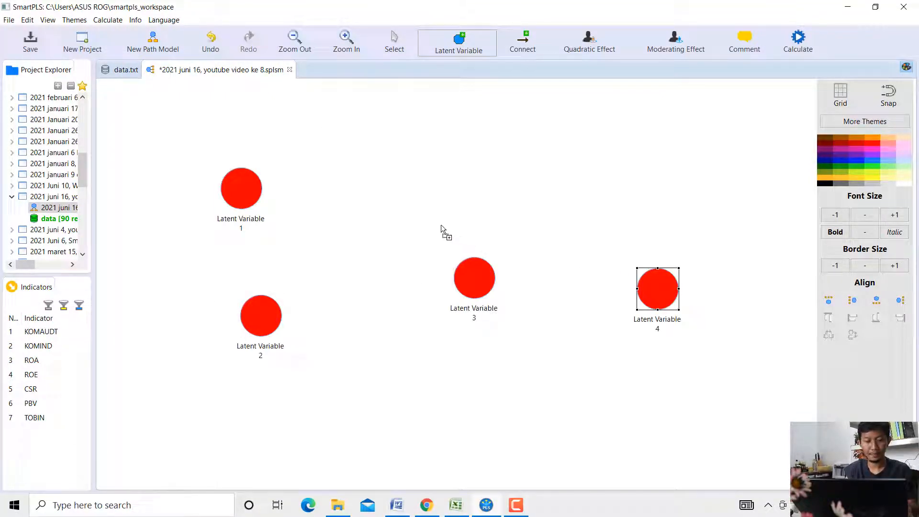
Rename Latent Variable 1 as CG.
{"action": "right_click", "coordinate": [252, 185]}
{"action": "left_click", "coordinate": [268, 187]}
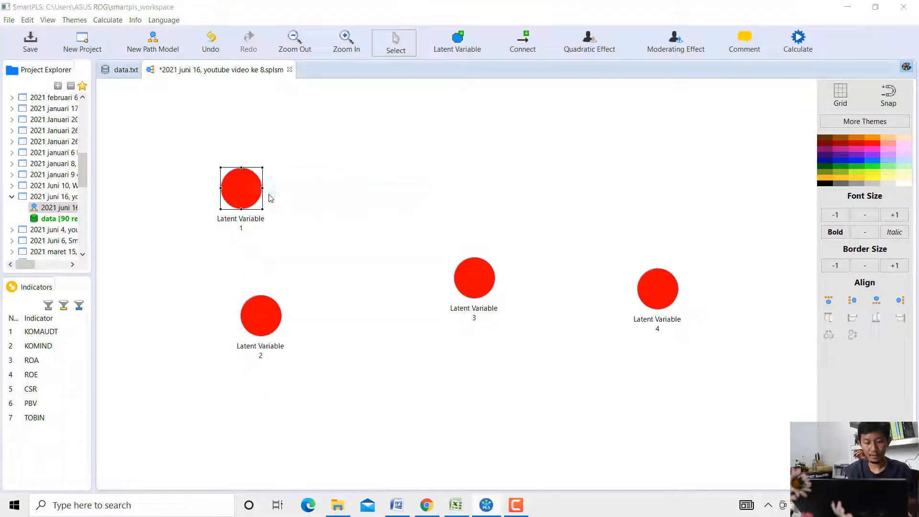
{"action": "type", "text": "CG"}
{"action": "left_click", "coordinate": [548, 305]}
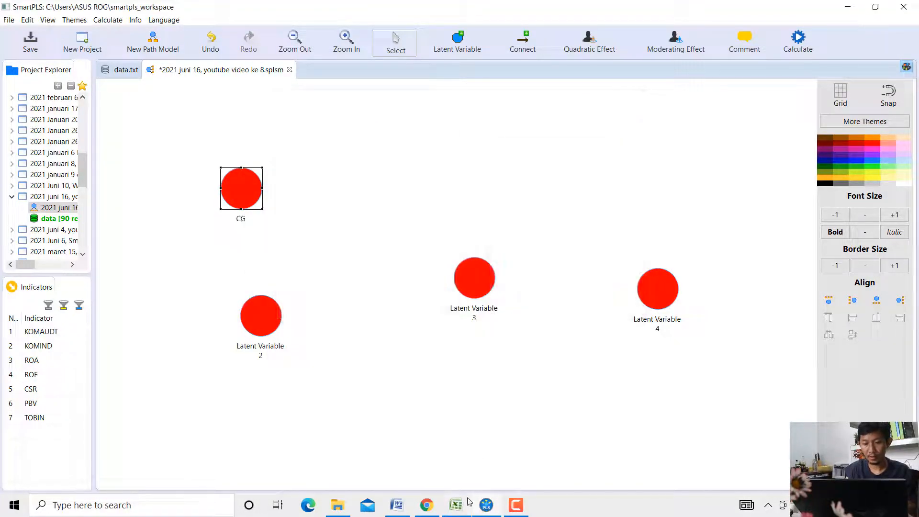
Check the construct names in the Word document's model diagram, then return to SmartPLS and rename Latent Variable 2 as PROFIT.
{"action": "left_click", "coordinate": [489, 504]}
{"action": "left_click", "coordinate": [488, 504]}
{"action": "left_click", "coordinate": [396, 505]}
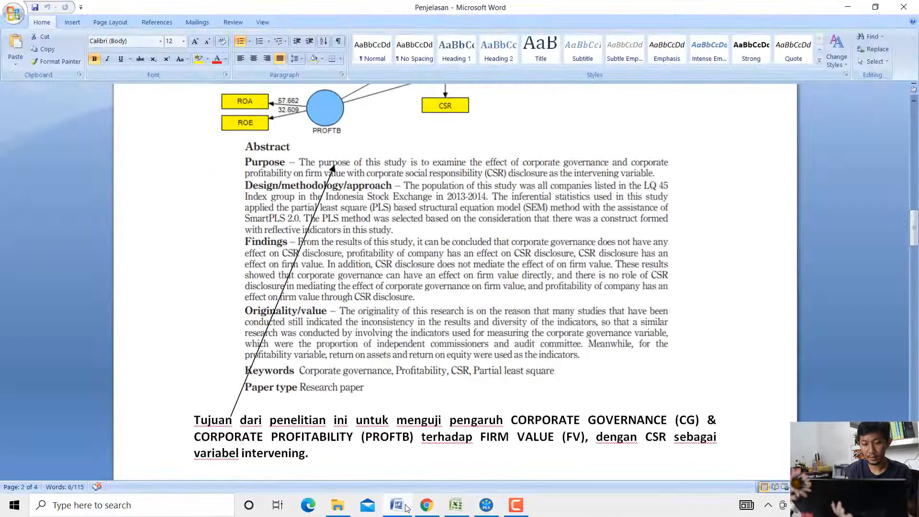
{"action": "scroll", "coordinate": [417, 391], "scroll_direction": "up", "scroll_amount": 5}
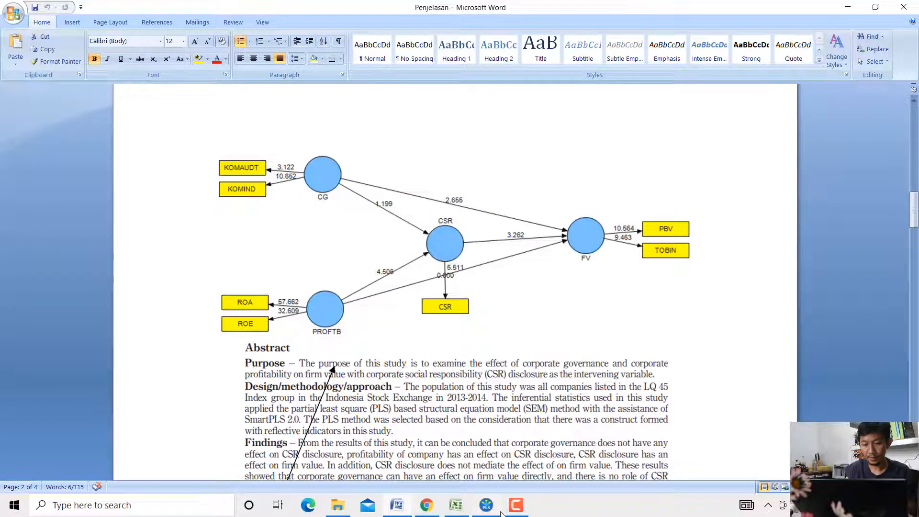
{"action": "left_click", "coordinate": [480, 508]}
{"action": "right_click", "coordinate": [260, 316]}
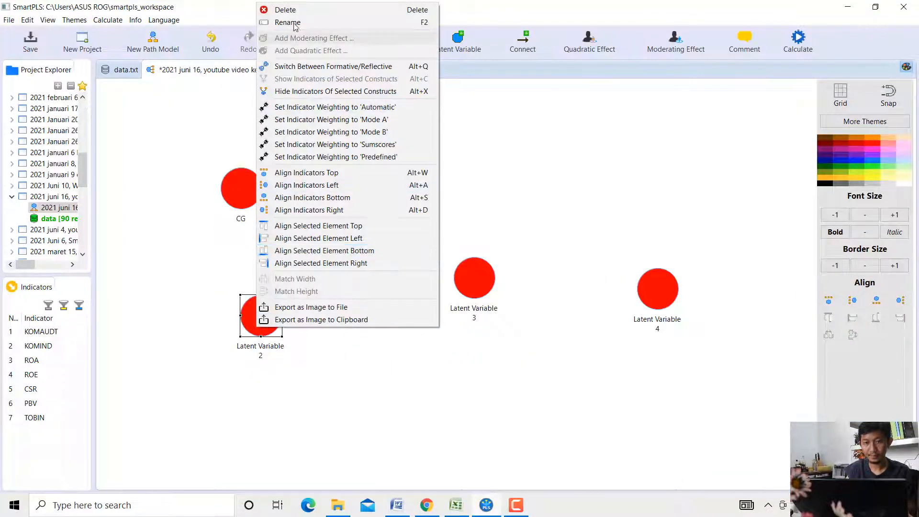
{"action": "left_click", "coordinate": [293, 22]}
{"action": "type", "text": "PROGI"}
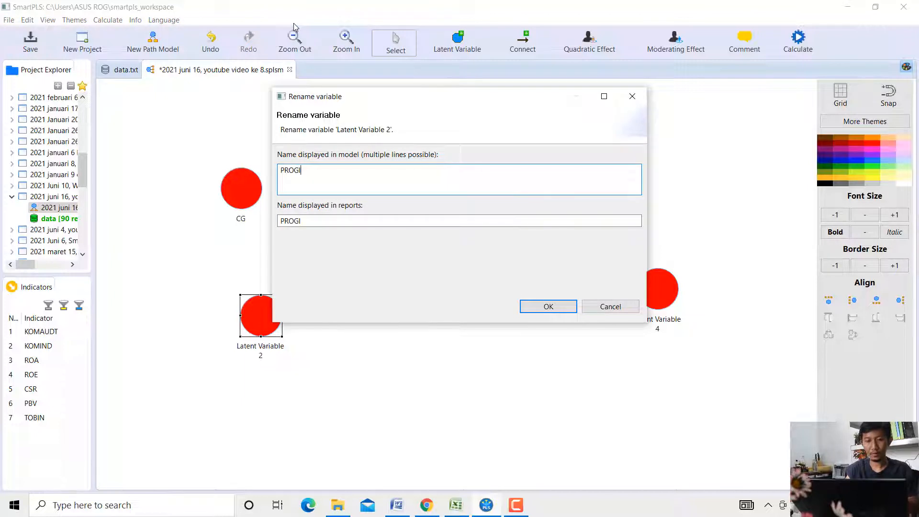
{"action": "key", "text": "BackSpace"}
{"action": "key", "text": "BackSpace"}
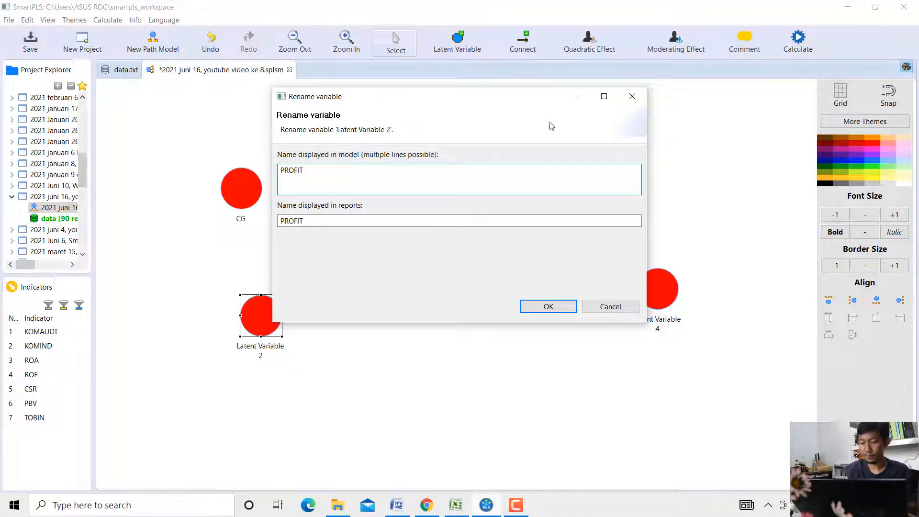
{"action": "left_click", "coordinate": [547, 306]}
Rename Latent Variable 3 as CSR and Latent Variable 4 as FV.
{"action": "right_click", "coordinate": [484, 278]}
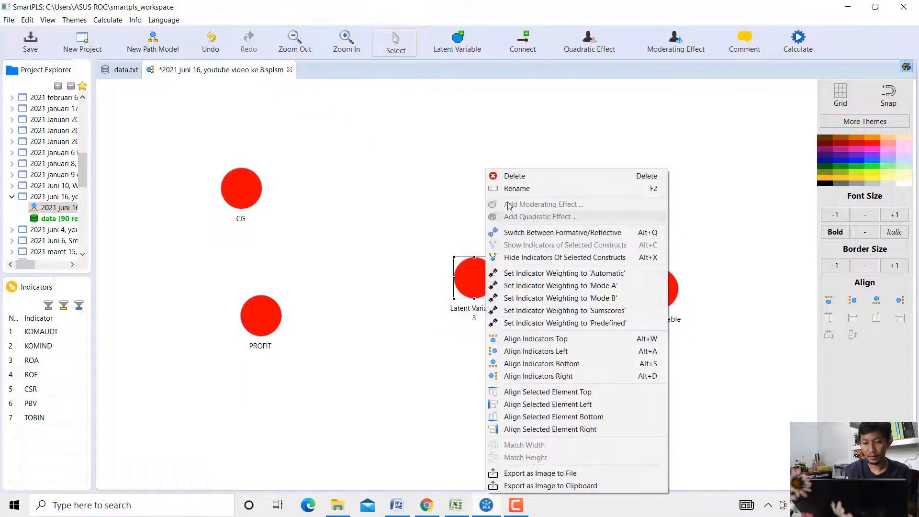
{"action": "left_click", "coordinate": [516, 188]}
{"action": "type", "text": "CSR"}
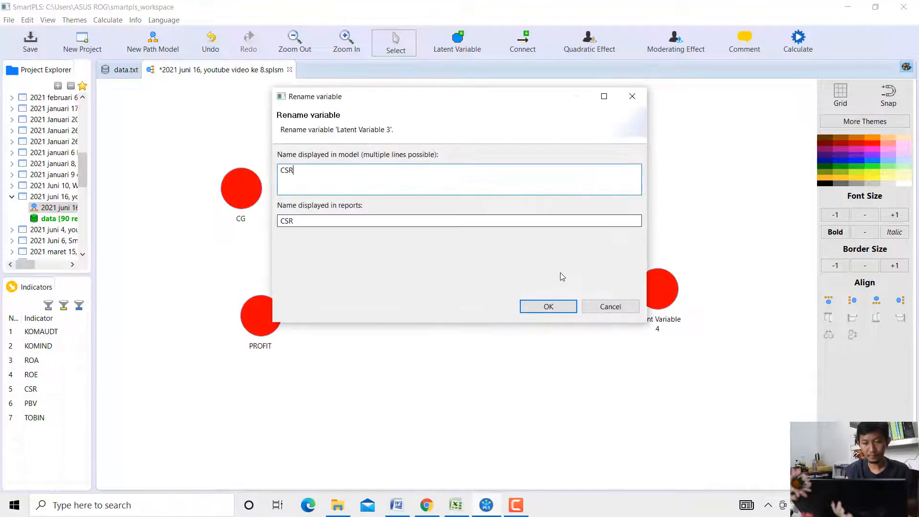
{"action": "left_click", "coordinate": [548, 307]}
{"action": "right_click", "coordinate": [645, 288]}
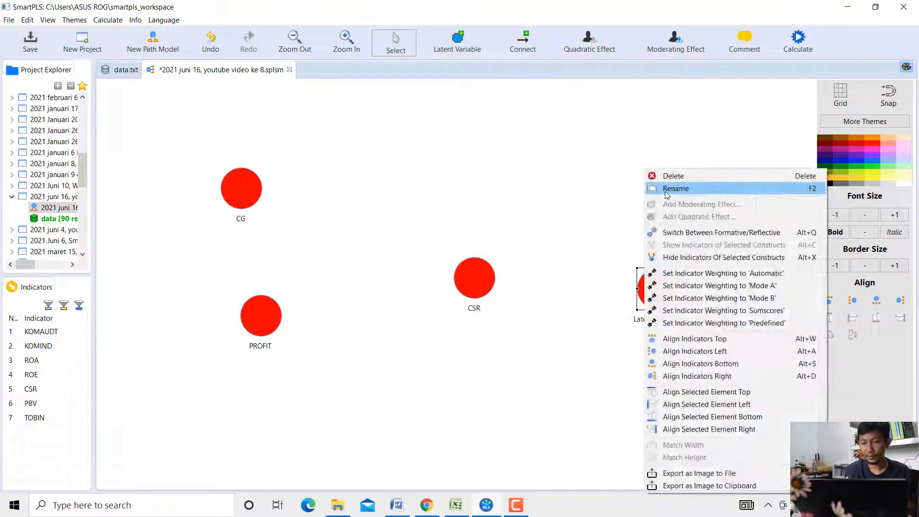
{"action": "left_click", "coordinate": [667, 189]}
{"action": "type", "text": "FV"}
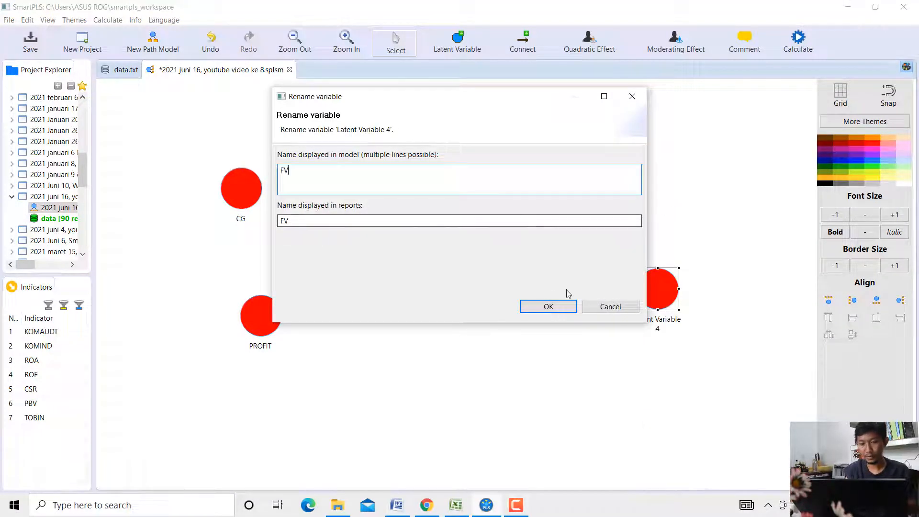
{"action": "left_click", "coordinate": [548, 306]}
Assign KOMAUDT and KOMIND to CG, ROA and ROE to PROFIT, the CSR indicator to CSR, and PBV and TOBIN to FV.
{"action": "left_click_drag", "start_coordinate": [48, 334], "coordinate": [254, 184]}
{"action": "left_click_drag", "start_coordinate": [44, 361], "coordinate": [262, 309]}
{"action": "left_click_drag", "start_coordinate": [43, 389], "coordinate": [434, 287]}
{"action": "left_click", "coordinate": [29, 403]}
{"action": "left_click", "coordinate": [33, 418], "text": "shift"}
{"action": "left_click_drag", "start_coordinate": [29, 411], "coordinate": [651, 276]}
Align FV's indicators above it, and move the CSR construct lower with its indicator aligned below.
{"action": "right_click", "coordinate": [655, 286]}
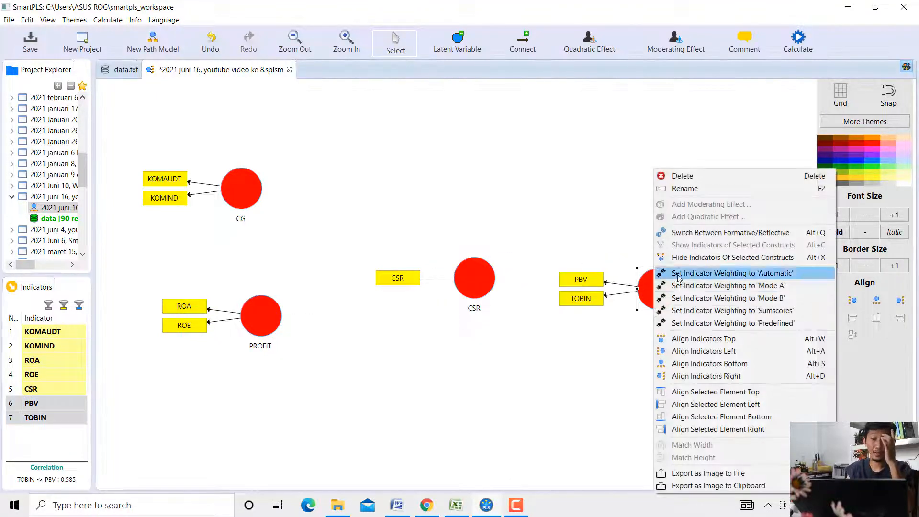
{"action": "left_click", "coordinate": [691, 337]}
{"action": "left_click_drag", "start_coordinate": [464, 280], "coordinate": [463, 338]}
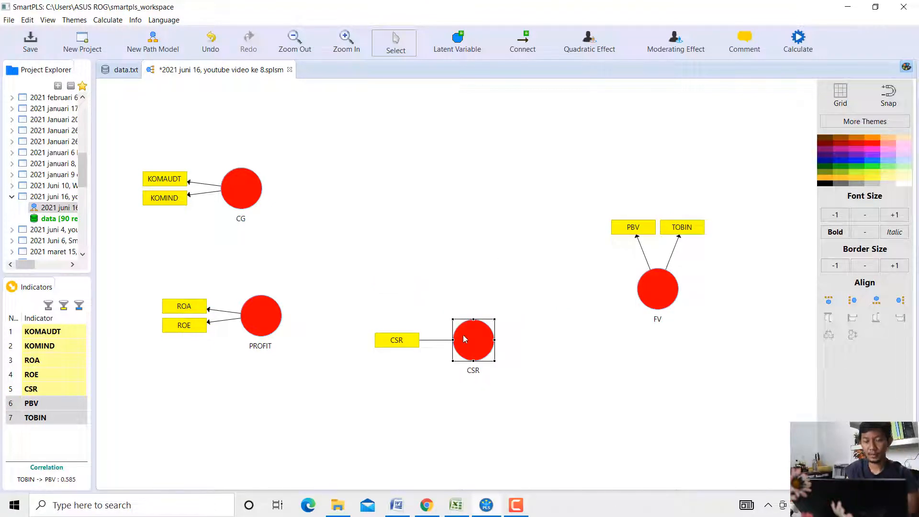
{"action": "right_click", "coordinate": [463, 337]}
{"action": "left_click", "coordinate": [546, 206]}
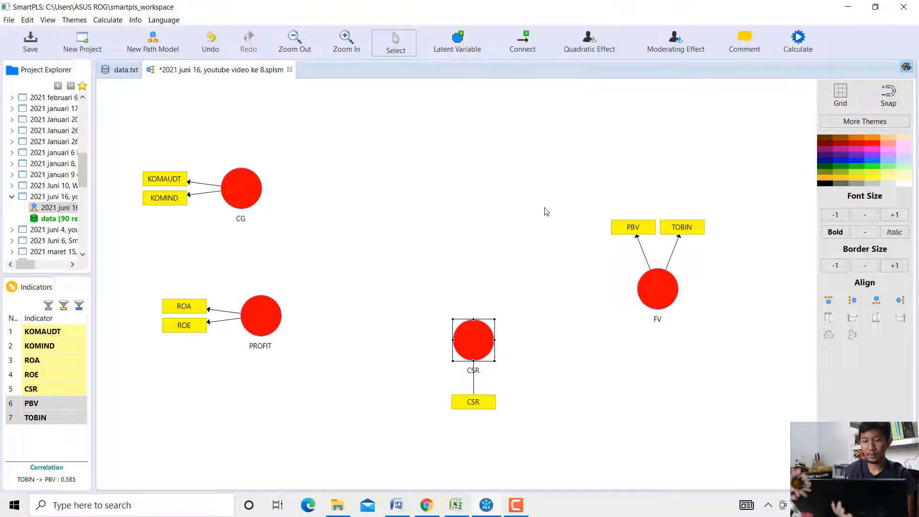
Connect CG and PROFIT each to both FV and CSR, and connect CSR to FV.
{"action": "left_click", "coordinate": [523, 43]}
{"action": "left_click", "coordinate": [251, 184]}
{"action": "left_click", "coordinate": [646, 286]}
{"action": "left_click", "coordinate": [260, 318]}
{"action": "left_click", "coordinate": [658, 294]}
{"action": "left_click", "coordinate": [265, 323]}
{"action": "left_click", "coordinate": [471, 345]}
{"action": "left_click", "coordinate": [241, 191]}
{"action": "left_click", "coordinate": [471, 349]}
{"action": "left_click", "coordinate": [473, 353]}
{"action": "left_click", "coordinate": [641, 309]}
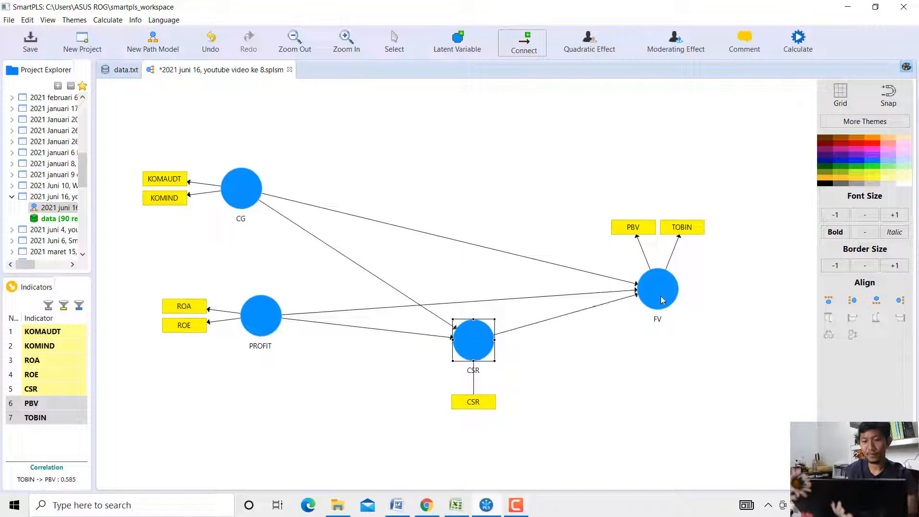
{"action": "key", "text": "Escape"}
Move CSR up between the other constructs, and raise FV with its indicators aligned on its right side.
{"action": "left_click_drag", "start_coordinate": [467, 348], "coordinate": [446, 282]}
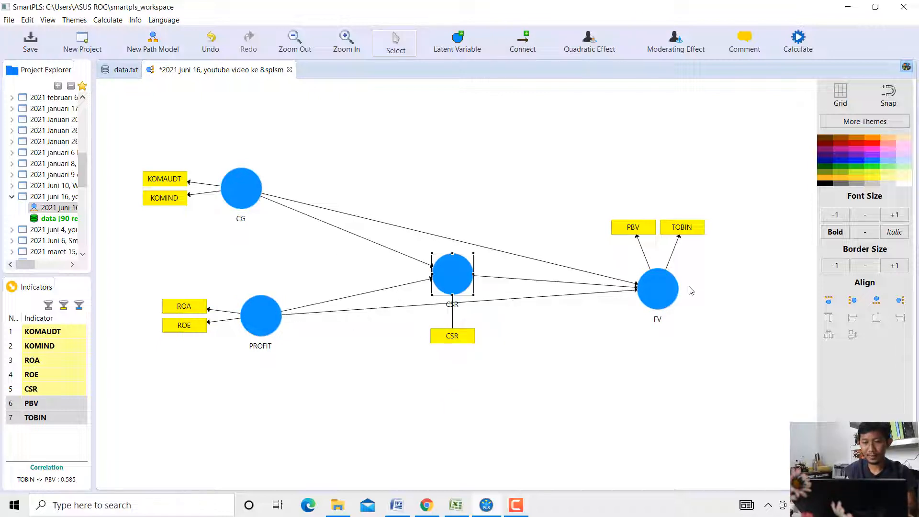
{"action": "left_click_drag", "start_coordinate": [639, 293], "coordinate": [639, 244]}
{"action": "right_click", "coordinate": [642, 249]}
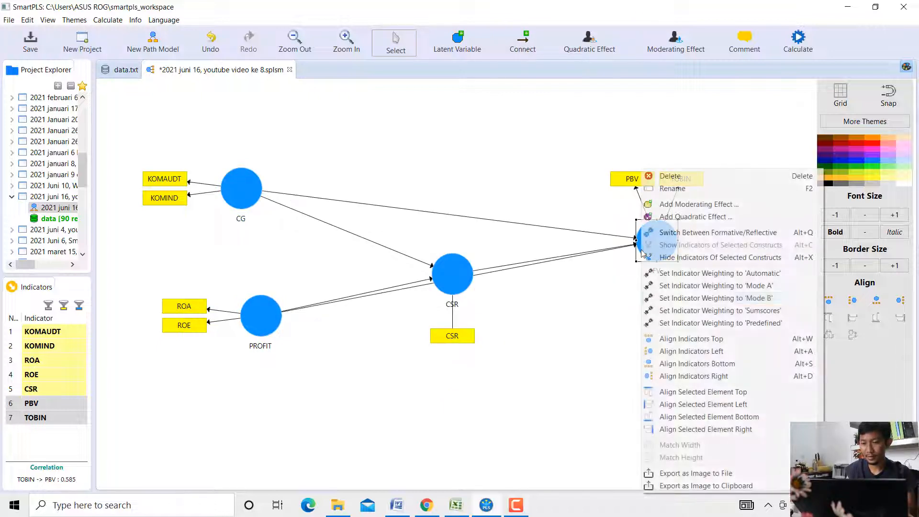
{"action": "left_click", "coordinate": [707, 376]}
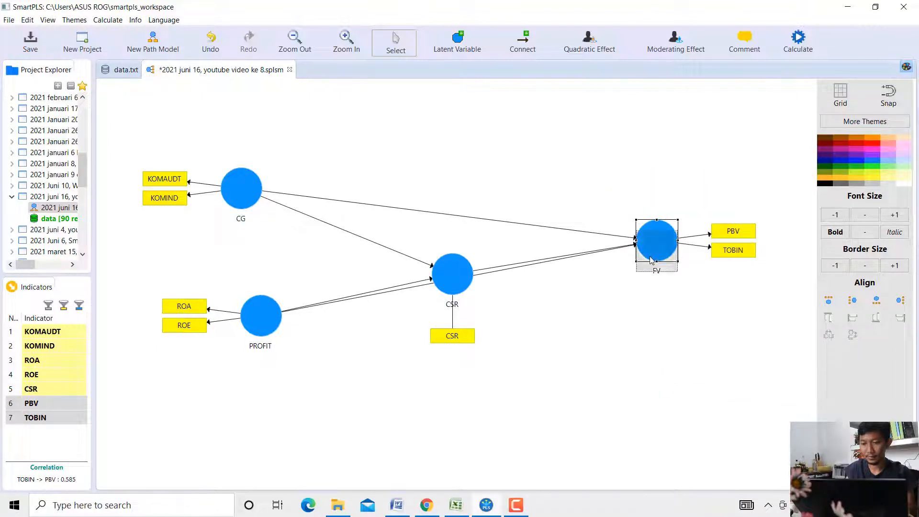
Spread out the model by nudging CSR upward, moving CG higher and PROFIT lower, both closer to the centre.
{"action": "left_click_drag", "start_coordinate": [440, 270], "coordinate": [428, 249]}
{"action": "left_click_drag", "start_coordinate": [247, 187], "coordinate": [313, 134]}
{"action": "left_click_drag", "start_coordinate": [276, 327], "coordinate": [325, 427]}
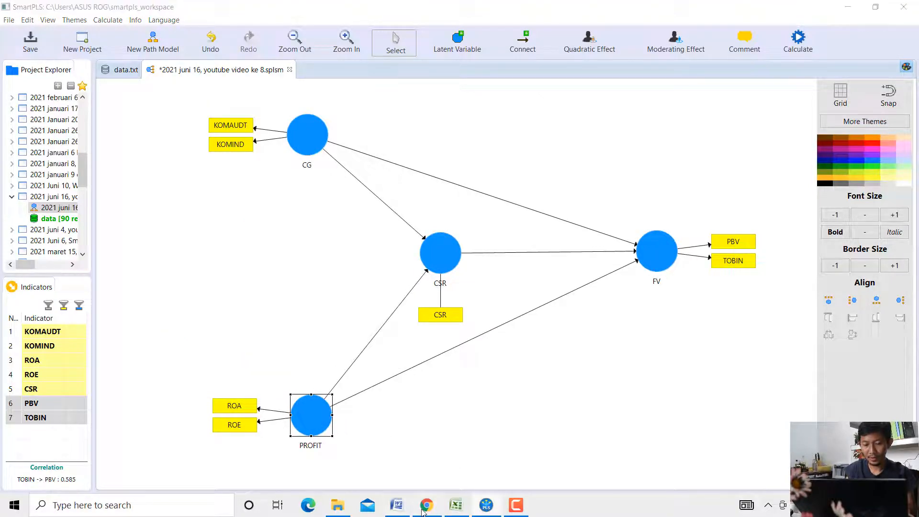
Switch to Chrome and look through the article PDF for its measurement and structural model results.
{"action": "left_click", "coordinate": [427, 505]}
{"action": "scroll", "coordinate": [530, 383], "scroll_direction": "down", "scroll_amount": 10}
{"action": "scroll", "coordinate": [530, 383], "scroll_direction": "down", "scroll_amount": 15}
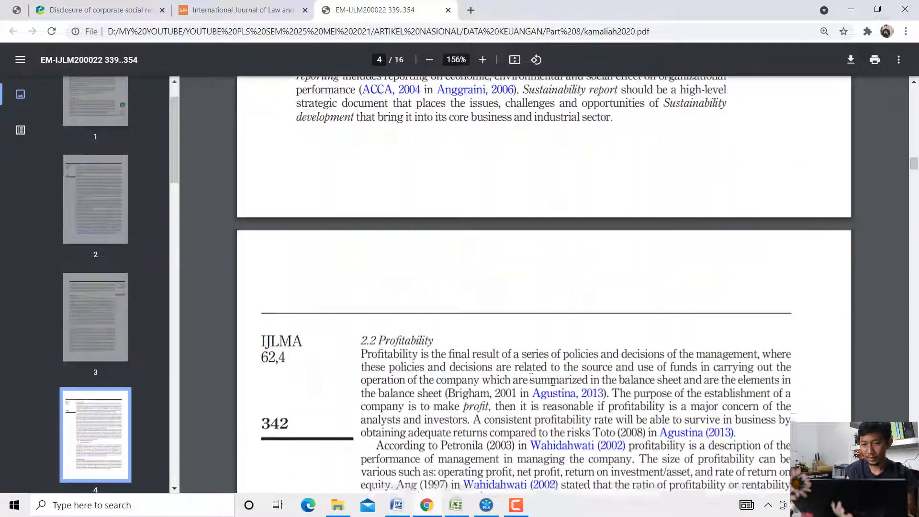
{"action": "left_click", "coordinate": [915, 243]}
{"action": "scroll", "coordinate": [536, 393], "scroll_direction": "down", "scroll_amount": 10}
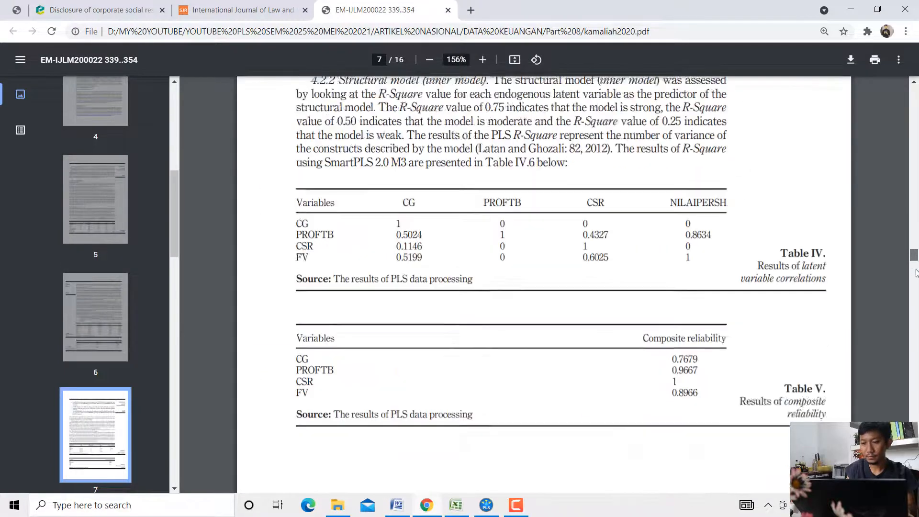
Switch to SmartPLS and review each indicator assigned to CG, PROFIT, CSR and FV in the path model.
{"action": "left_click", "coordinate": [485, 505]}
{"action": "left_click", "coordinate": [296, 183]}
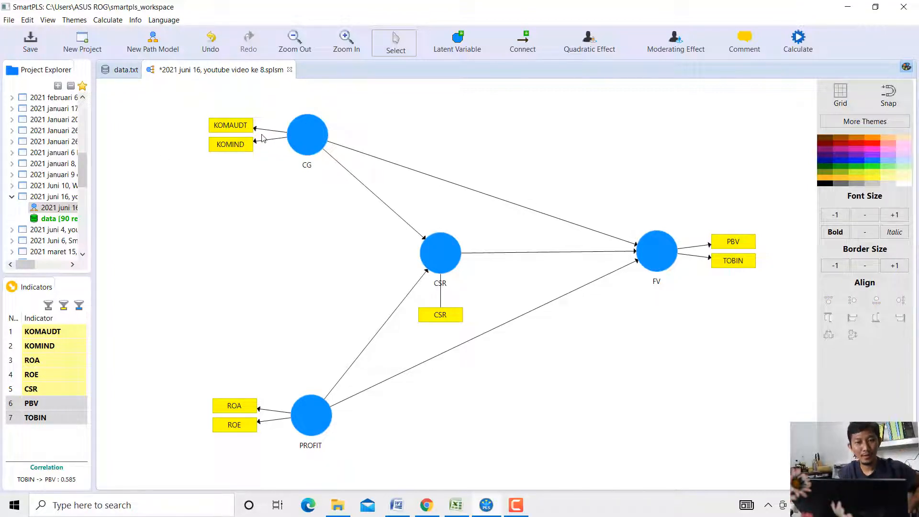
{"action": "left_click", "coordinate": [233, 126]}
{"action": "left_click", "coordinate": [233, 143]}
{"action": "left_click", "coordinate": [232, 409]}
{"action": "left_click", "coordinate": [231, 424]}
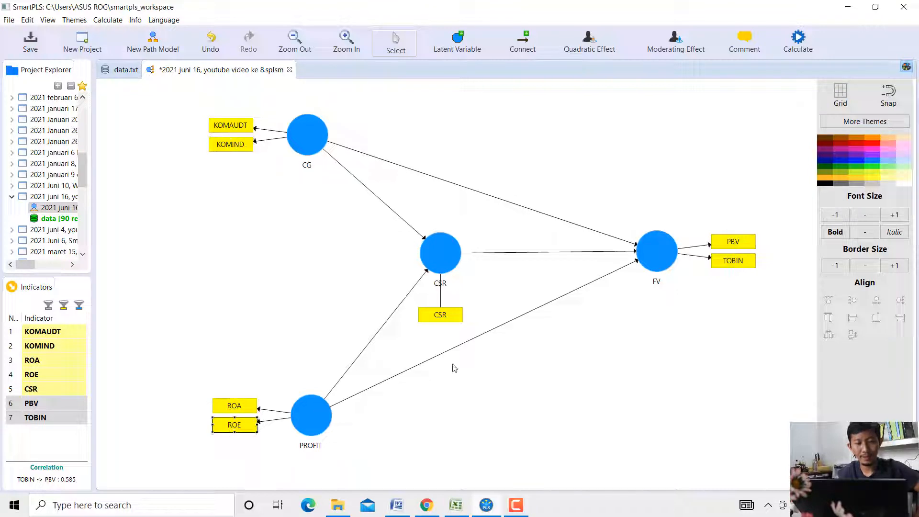
{"action": "left_click", "coordinate": [446, 317]}
{"action": "left_click", "coordinate": [714, 247]}
{"action": "left_click", "coordinate": [719, 258]}
Switch to Chrome and read the article's loading factor criterion for convergent validity, highlighting its cited source and threshold.
{"action": "left_click", "coordinate": [430, 502]}
{"action": "left_click_drag", "start_coordinate": [914, 283], "coordinate": [914, 293]}
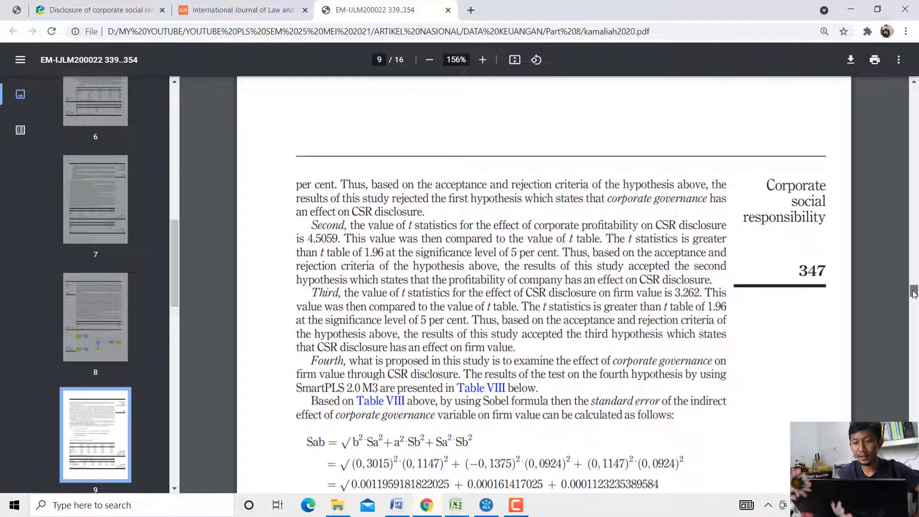
{"action": "scroll", "coordinate": [914, 293], "scroll_direction": "down", "scroll_amount": 8}
{"action": "left_click_drag", "start_coordinate": [916, 276], "coordinate": [916, 210]}
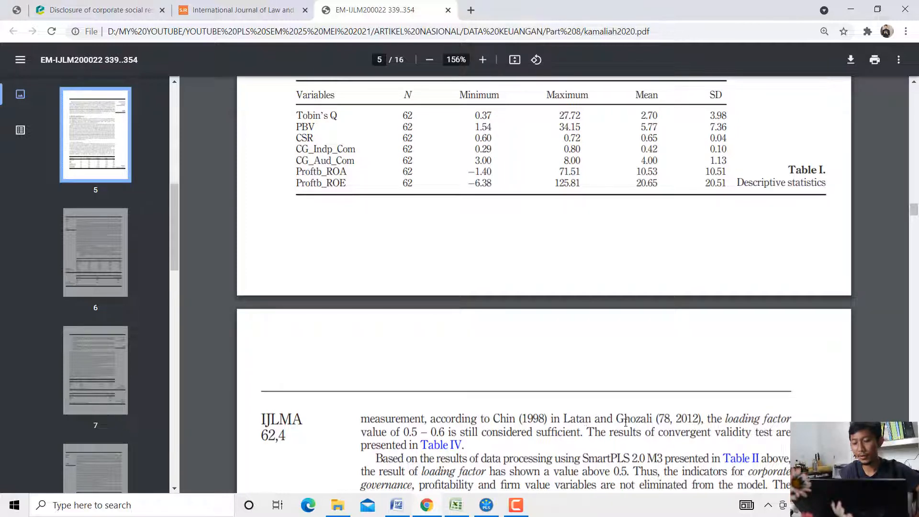
{"action": "left_click_drag", "start_coordinate": [616, 421], "coordinate": [667, 422]}
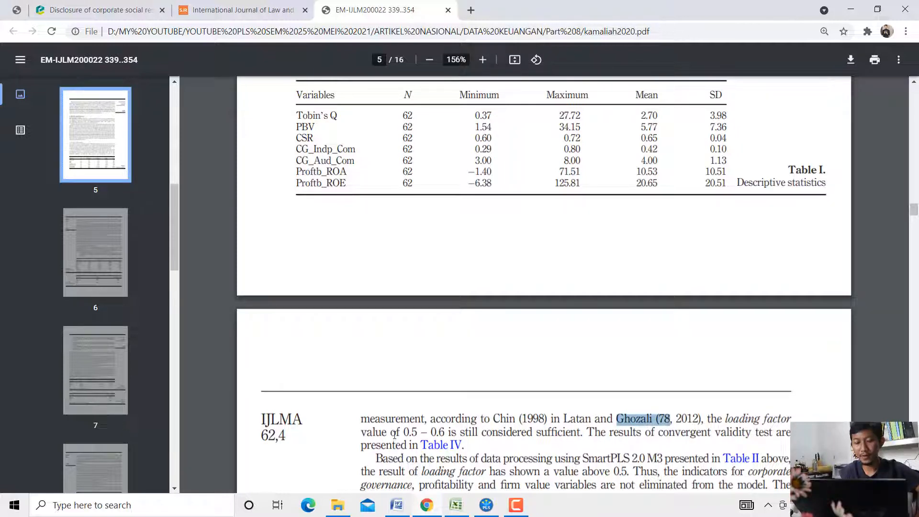
{"action": "left_click_drag", "start_coordinate": [404, 431], "coordinate": [441, 430]}
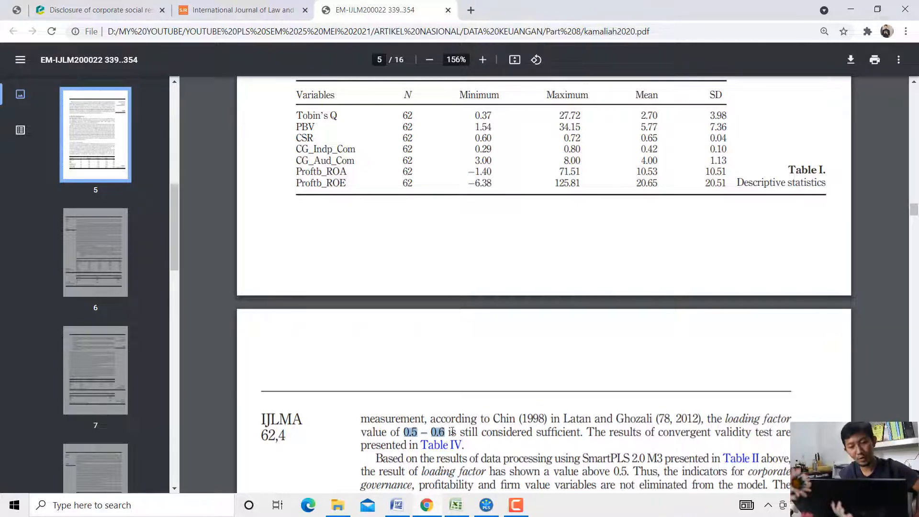
{"action": "left_click_drag", "start_coordinate": [460, 432], "coordinate": [511, 432]}
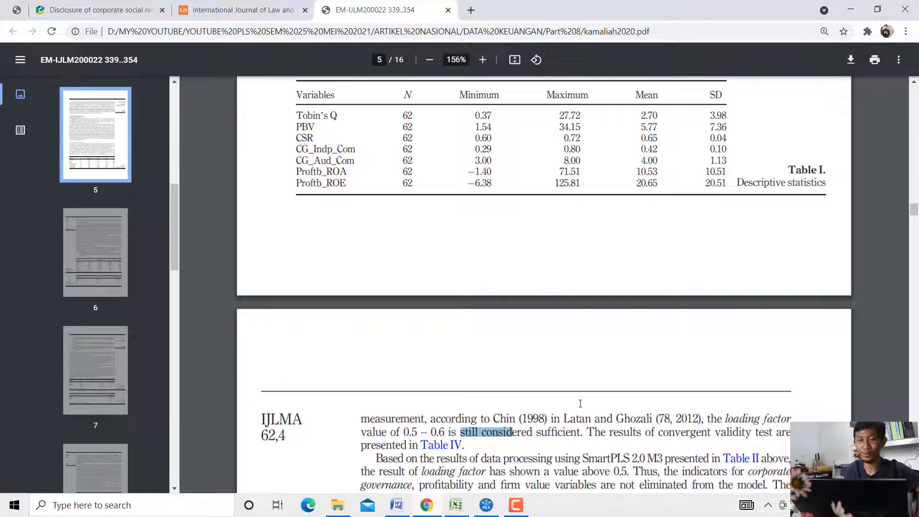
Switch to SmartPLS and run the PLS Algorithm on the path model with the default settings and full report.
{"action": "left_click", "coordinate": [486, 505]}
{"action": "left_click", "coordinate": [108, 20]}
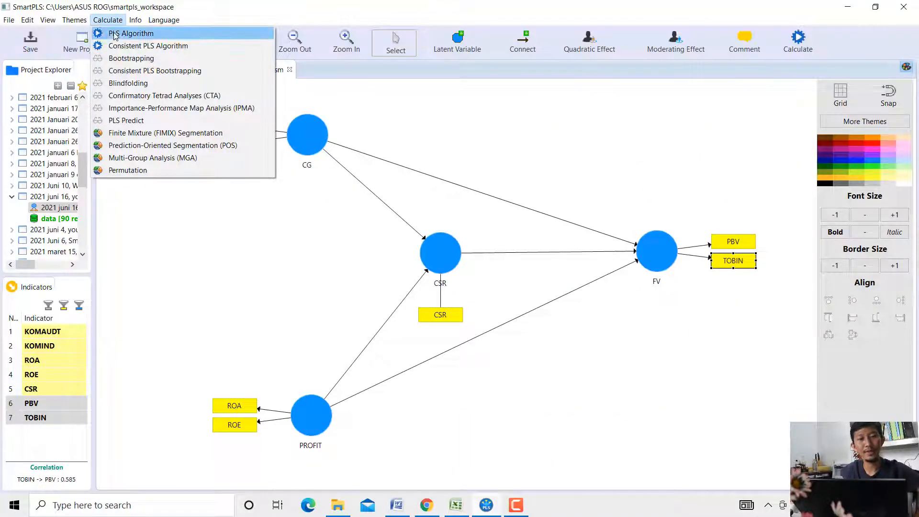
{"action": "left_click", "coordinate": [115, 33]}
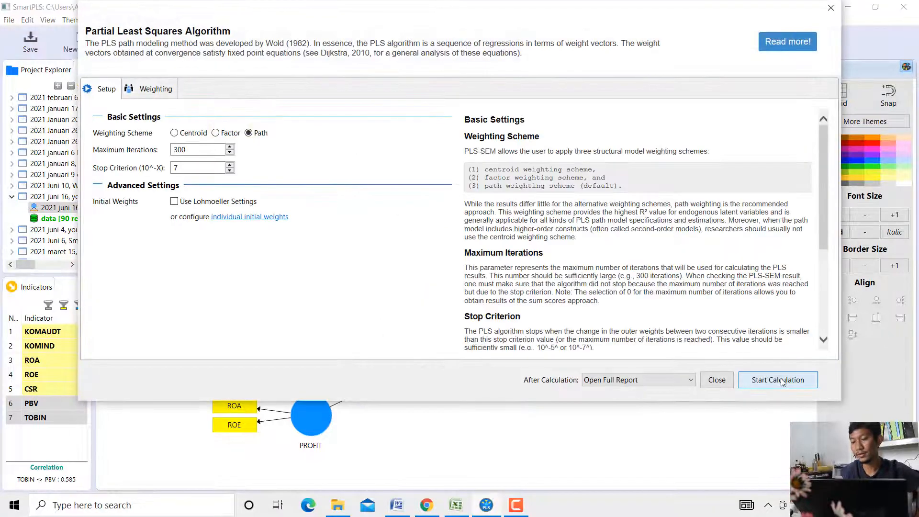
{"action": "left_click", "coordinate": [778, 380]}
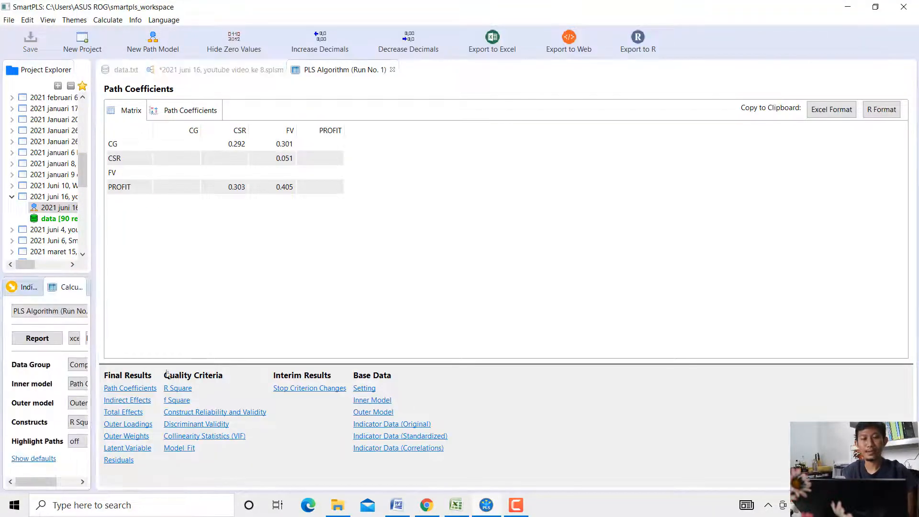
Open the Outer Loadings results and examine the loadings of the CG, CSR and FV indicators.
{"action": "left_click", "coordinate": [132, 424]}
{"action": "left_click", "coordinate": [210, 158]}
{"action": "left_click", "coordinate": [198, 171]}
{"action": "left_click", "coordinate": [237, 144]}
{"action": "left_click", "coordinate": [286, 190]}
{"action": "left_click", "coordinate": [285, 230]}
{"action": "left_click", "coordinate": [189, 158]}
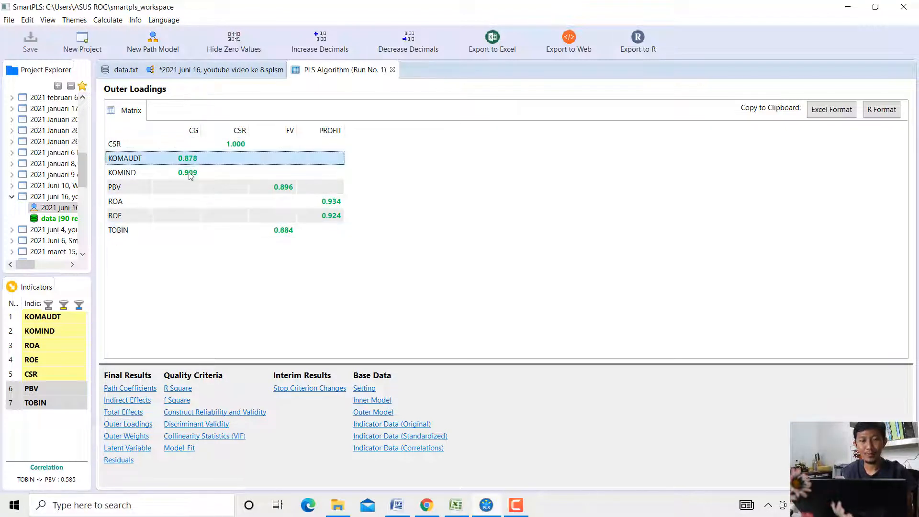
Examine the outer loadings of KOMIND, CSR, PBV, ROA and ROE on their respective constructs.
{"action": "left_click", "coordinate": [190, 173]}
{"action": "left_click", "coordinate": [239, 144]}
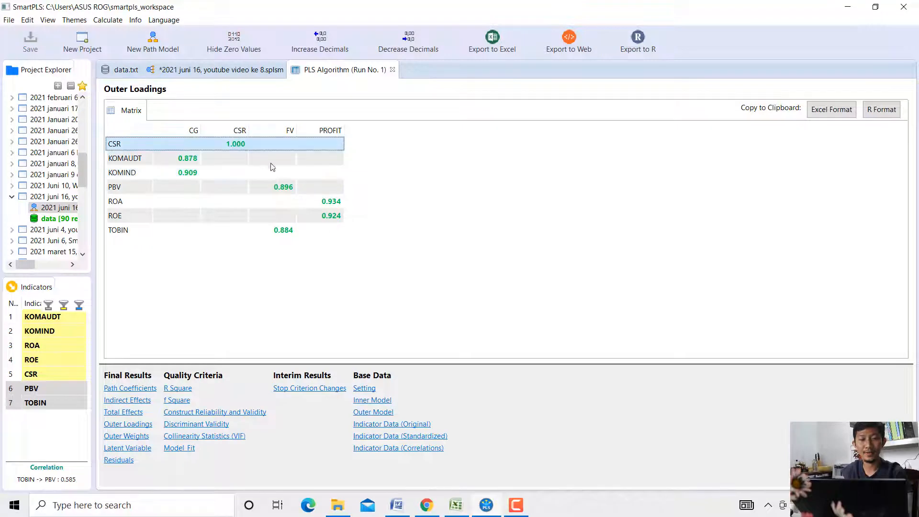
{"action": "left_click", "coordinate": [287, 190]}
{"action": "left_click", "coordinate": [330, 200]}
{"action": "left_click", "coordinate": [330, 215]}
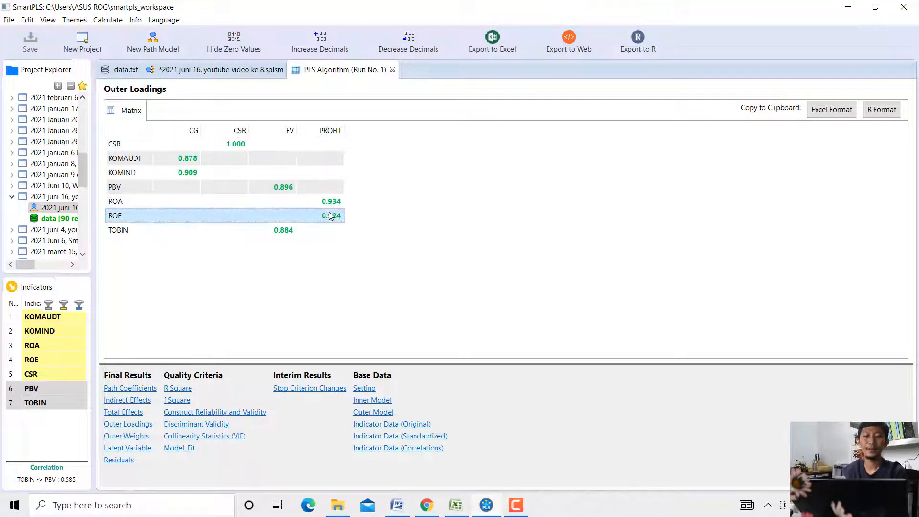
Switch to Excel, review how the indicators are grouped at the start of Sheet1, clear the pending copy selection and minimize the workbook.
{"action": "left_click", "coordinate": [456, 505]}
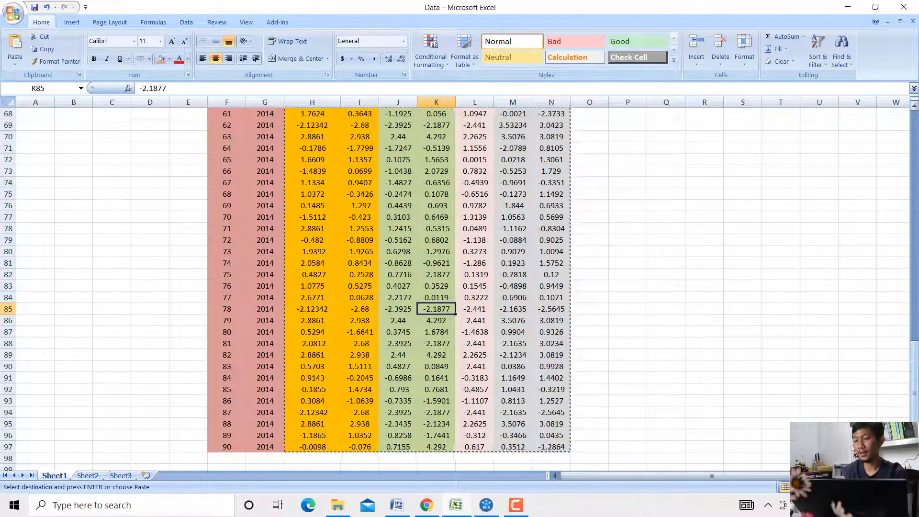
{"action": "scroll", "coordinate": [430, 287], "scroll_direction": "up", "scroll_amount": 20}
{"action": "left_click", "coordinate": [513, 238]}
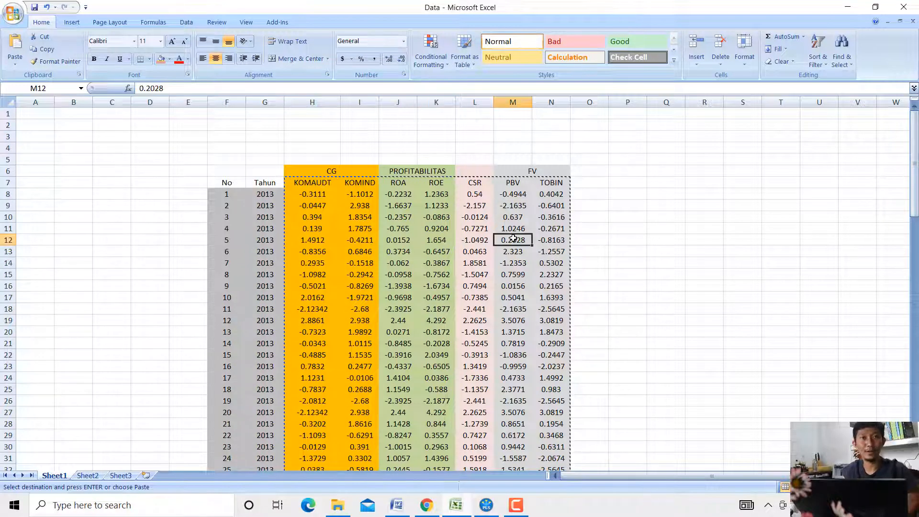
{"action": "key", "text": "Escape"}
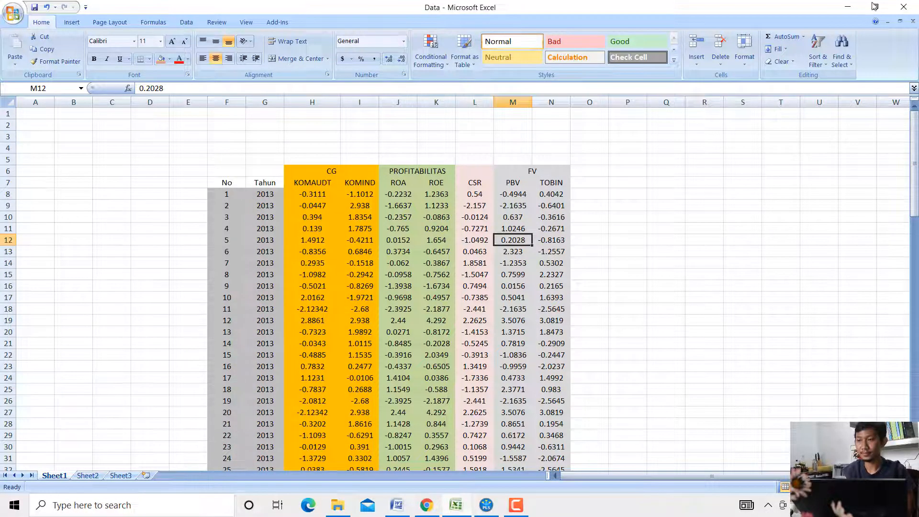
{"action": "left_click", "coordinate": [847, 6]}
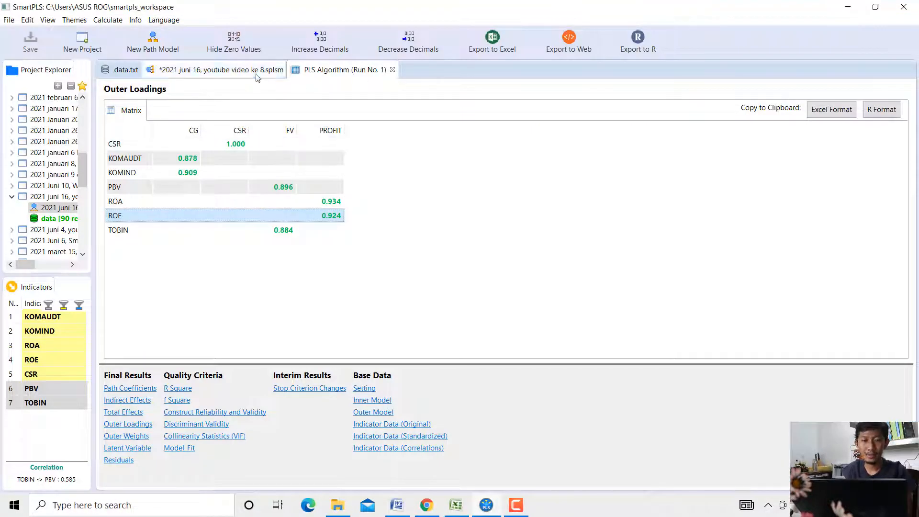
Return to the path model in SmartPLS and run Bootstrapping on it.
{"action": "left_click", "coordinate": [257, 72]}
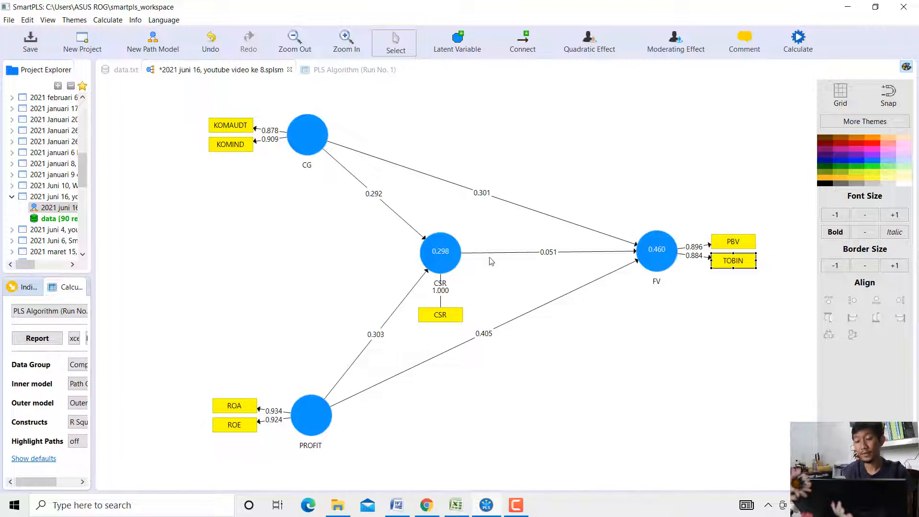
{"action": "left_click", "coordinate": [107, 19]}
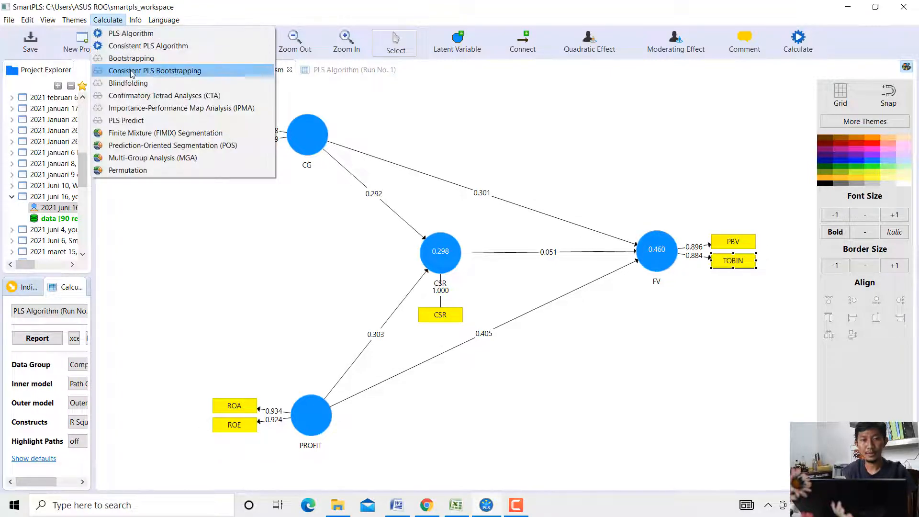
{"action": "left_click", "coordinate": [137, 59]}
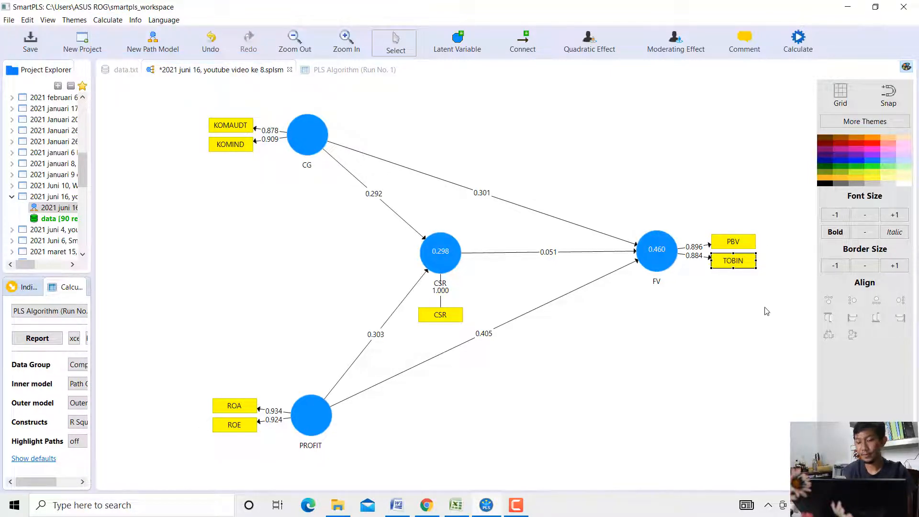
{"action": "left_click", "coordinate": [789, 382]}
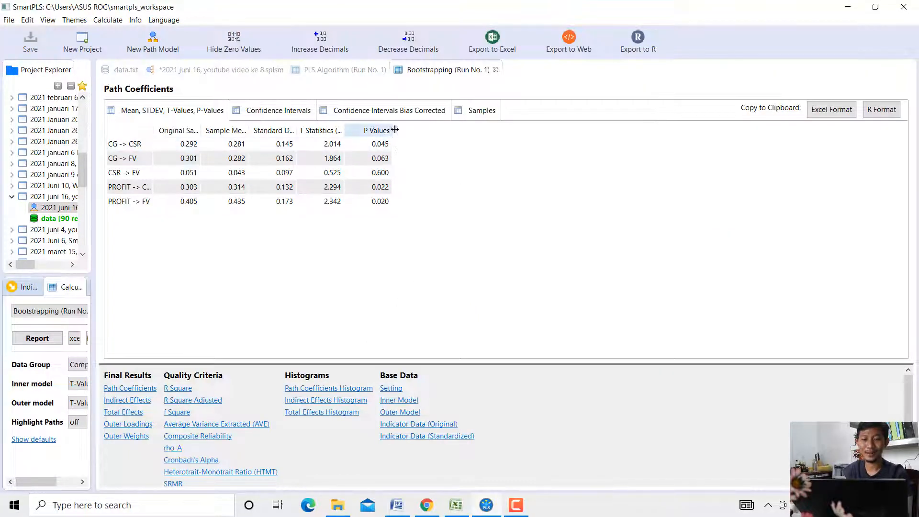
Widen the five value columns of the bootstrapped Path Coefficients table, from Original Sample to P Values, so their full headings fit.
{"action": "left_click_drag", "start_coordinate": [392, 130], "coordinate": [465, 134]}
{"action": "left_click_drag", "start_coordinate": [344, 130], "coordinate": [417, 139]}
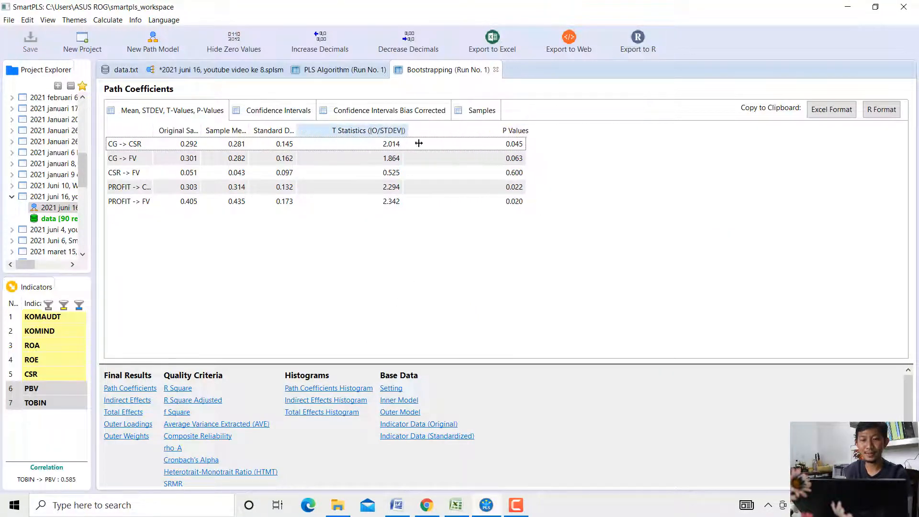
{"action": "left_click_drag", "start_coordinate": [295, 129], "coordinate": [416, 130]}
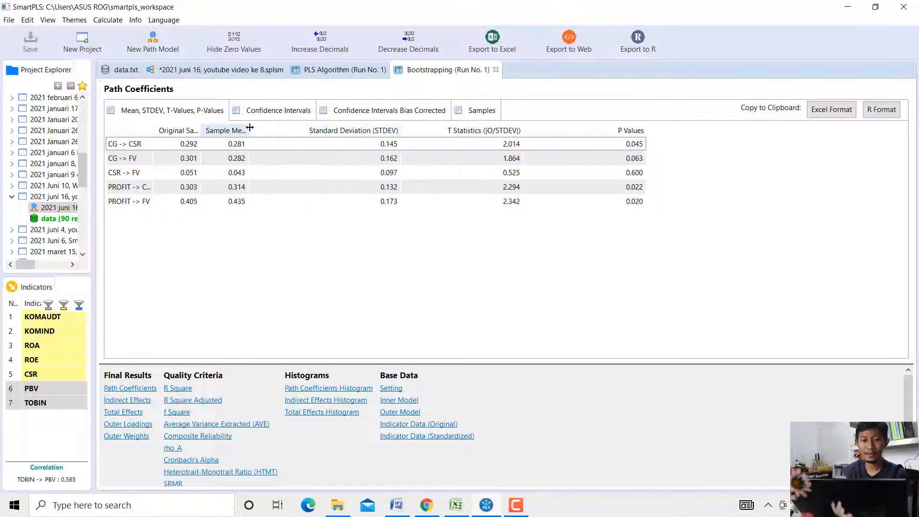
{"action": "left_click_drag", "start_coordinate": [248, 129], "coordinate": [316, 130]}
{"action": "left_click_drag", "start_coordinate": [200, 130], "coordinate": [276, 131]}
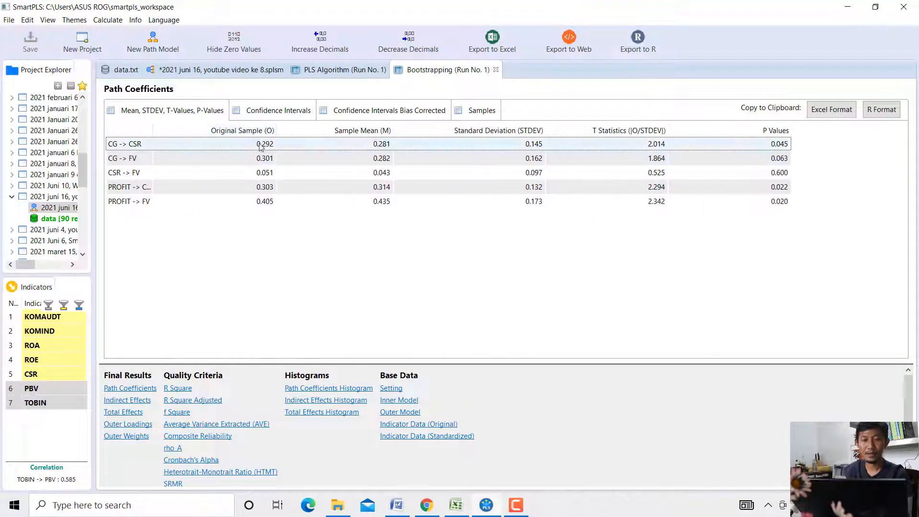
Examine the coefficient, T statistic and P value of each path from CG, CSR and PROFIT, widening the path-name column to fit.
{"action": "left_click", "coordinate": [122, 145]}
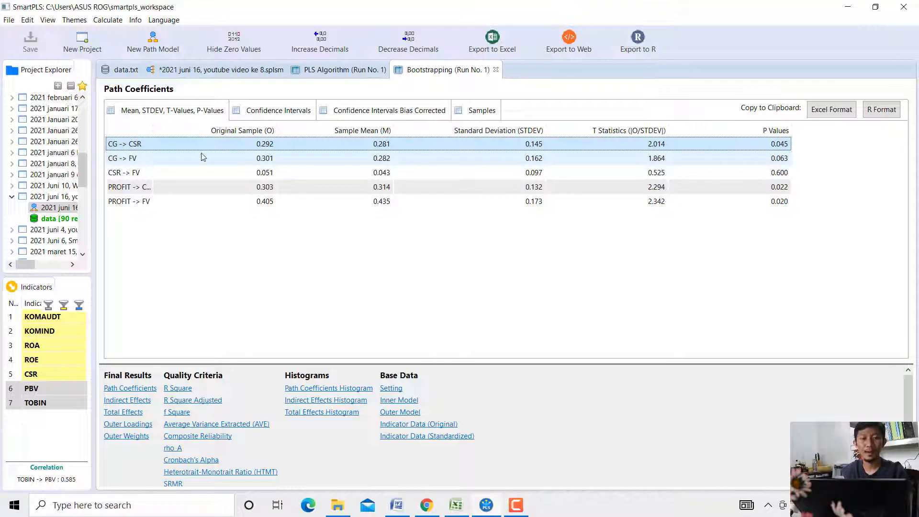
{"action": "left_click", "coordinate": [166, 160]}
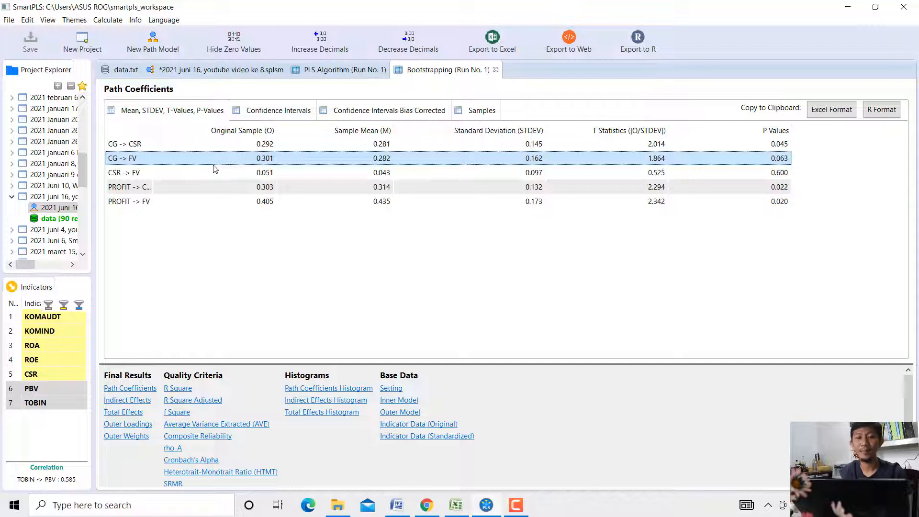
{"action": "left_click", "coordinate": [127, 174]}
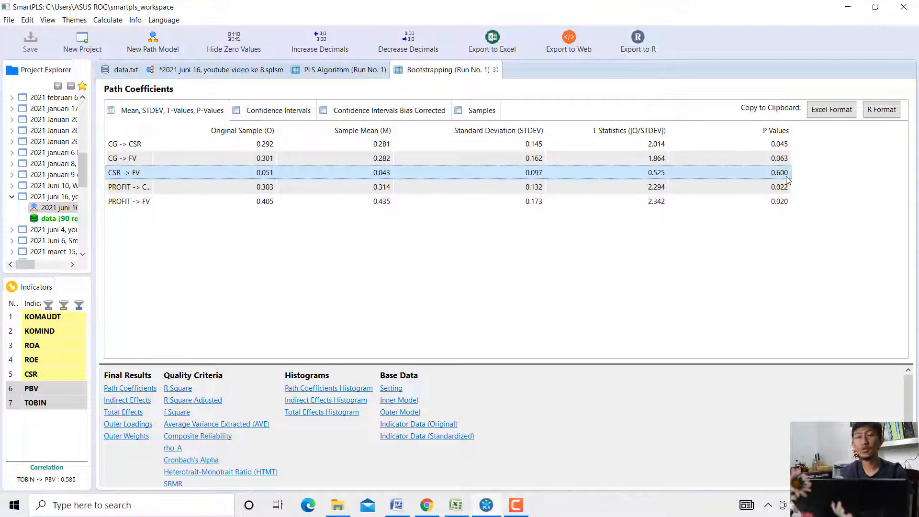
{"action": "left_click_drag", "start_coordinate": [151, 129], "coordinate": [205, 153]}
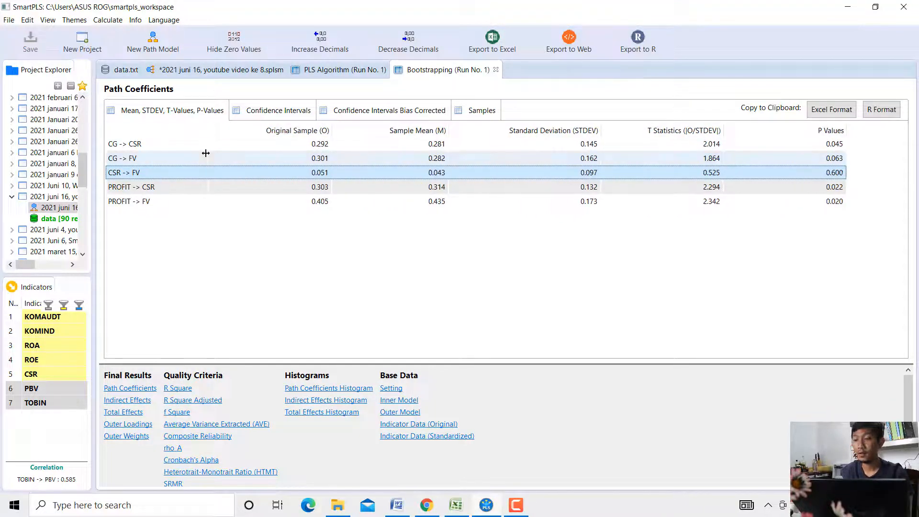
{"action": "left_click", "coordinate": [148, 187]}
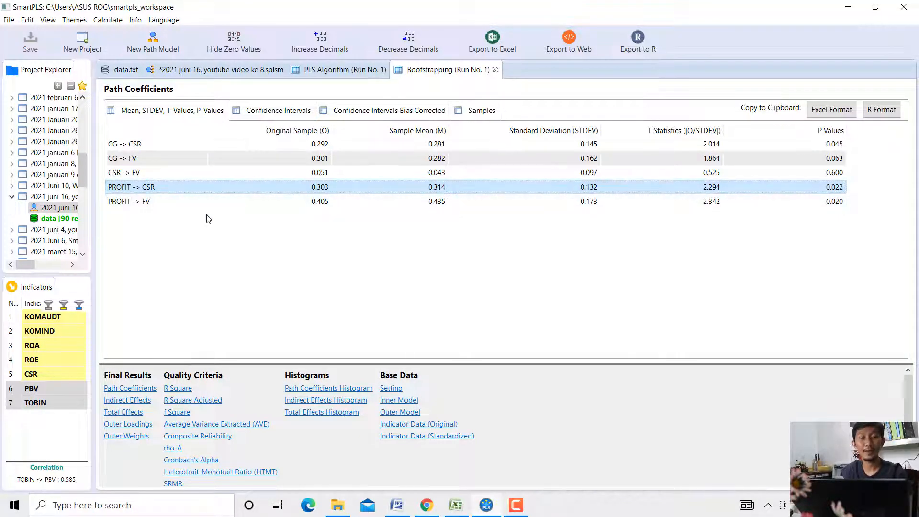
{"action": "left_click", "coordinate": [148, 201]}
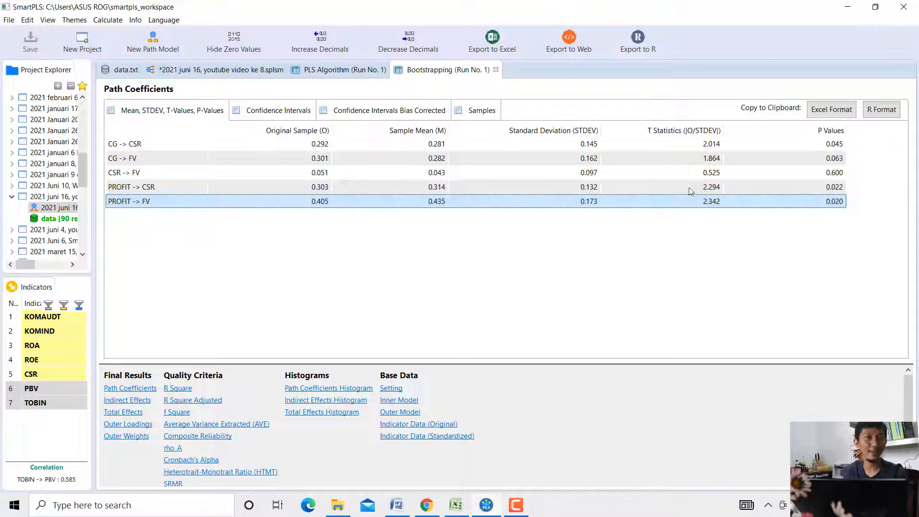
Close SmartPLS and save all unsaved changes on exit.
{"action": "left_click", "coordinate": [903, 7]}
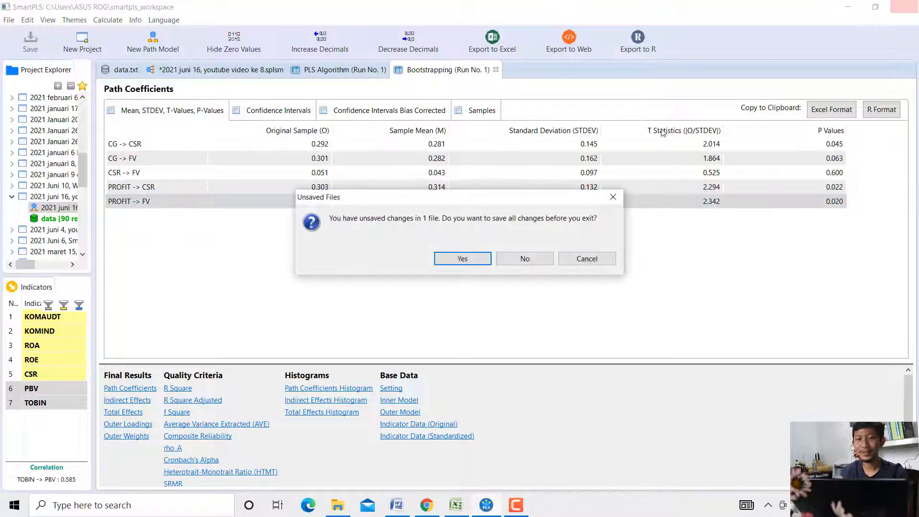
{"action": "left_click", "coordinate": [443, 262]}
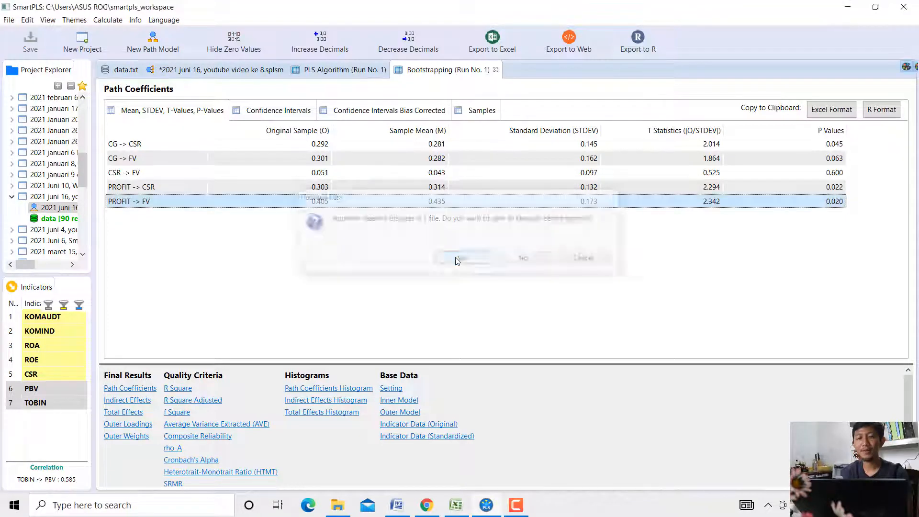